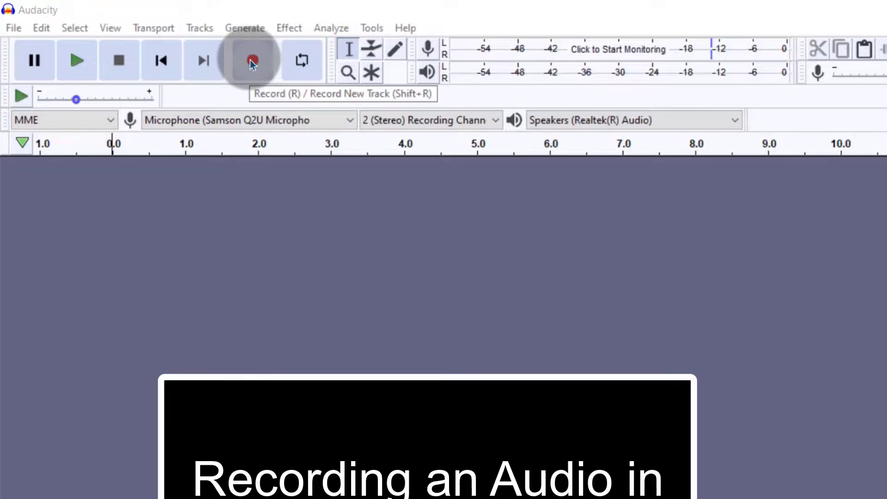
Record a new stereo track through the Samson Q2U microphone and stop the recording
left_click(340, 119)
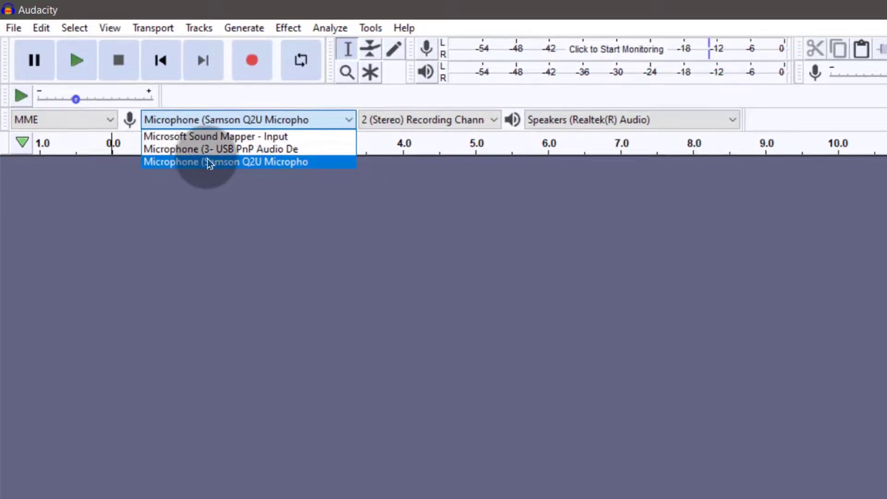
left_click(212, 231)
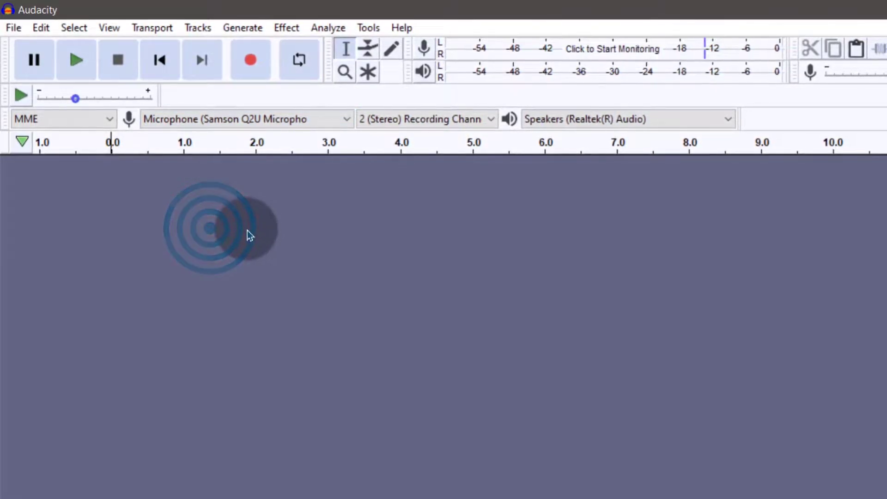
left_click(248, 60)
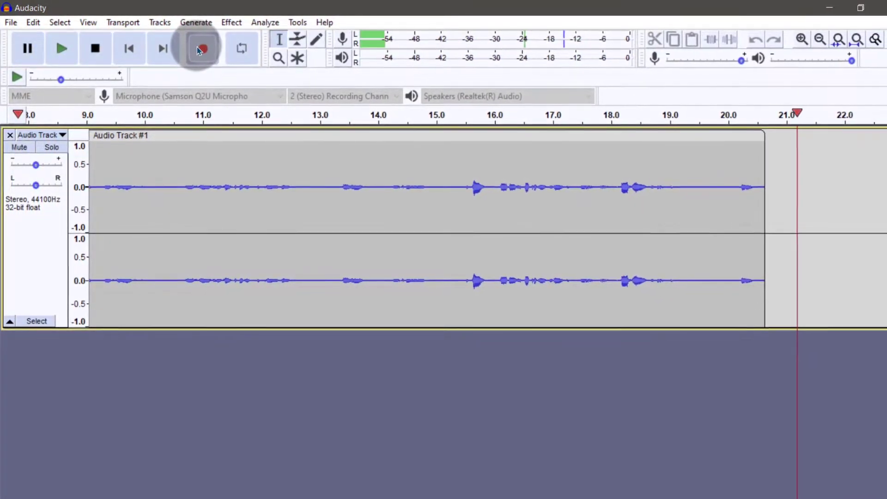
left_click(95, 49)
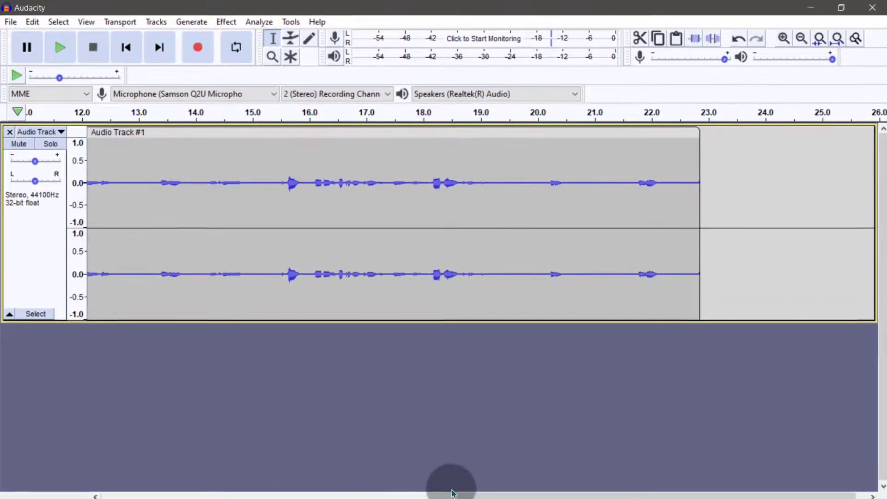
left_click_drag(485, 496, 91, 495)
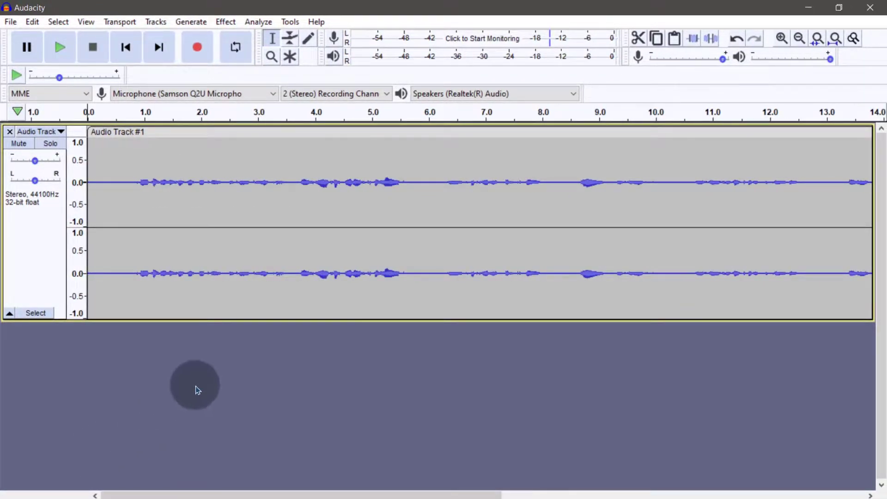
left_click_drag(136, 184, 287, 185)
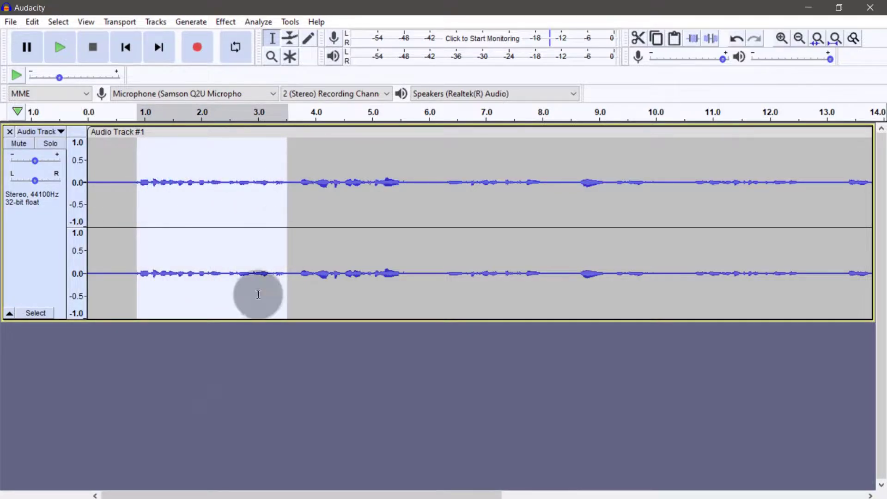
left_click(146, 384)
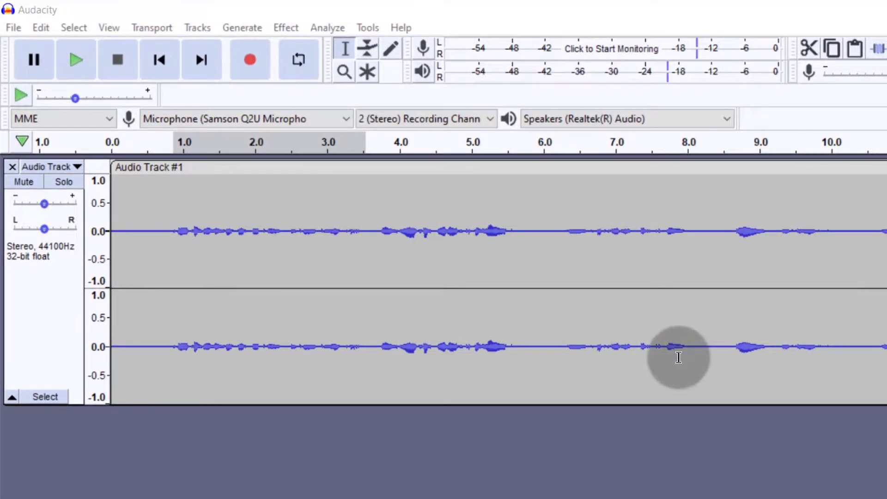
Get a Noise Reduction profile from the silent stretch between about 0.3 and 0.6 seconds
left_click_drag(154, 248, 136, 245)
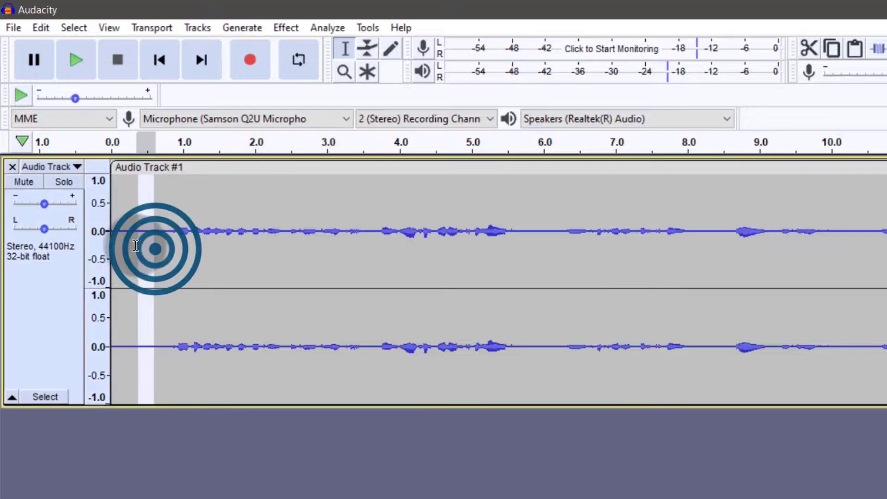
left_click(292, 26)
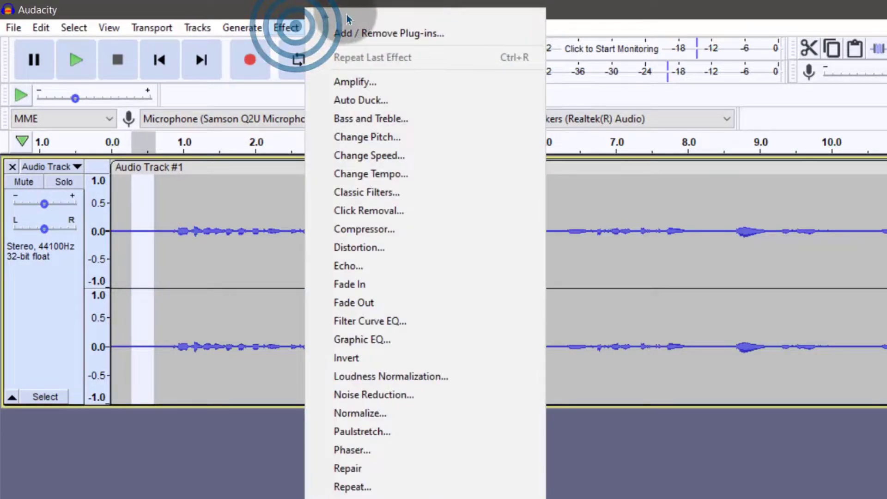
left_click(368, 395)
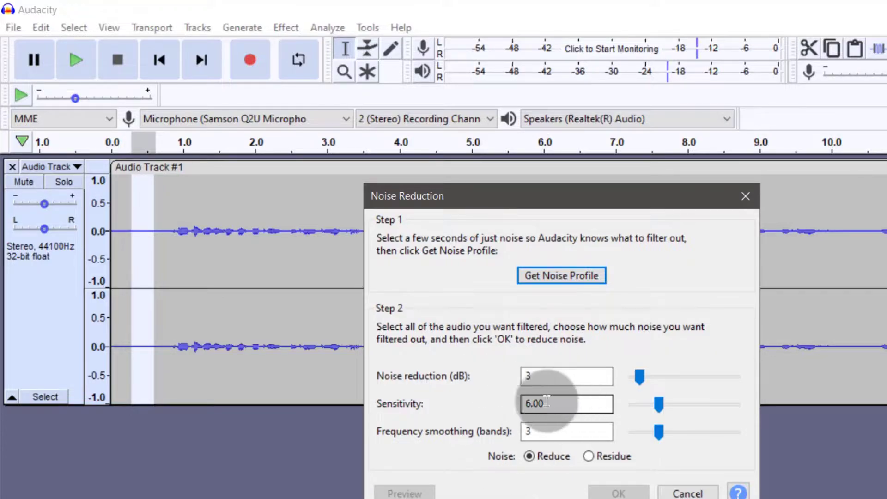
left_click(562, 276)
Select the whole track and repeat Noise Reduction on it
left_click(60, 309)
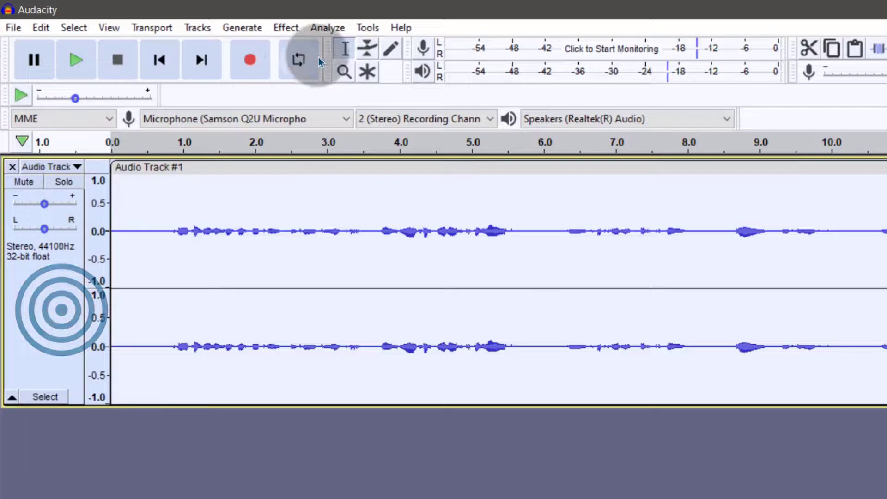
left_click(284, 29)
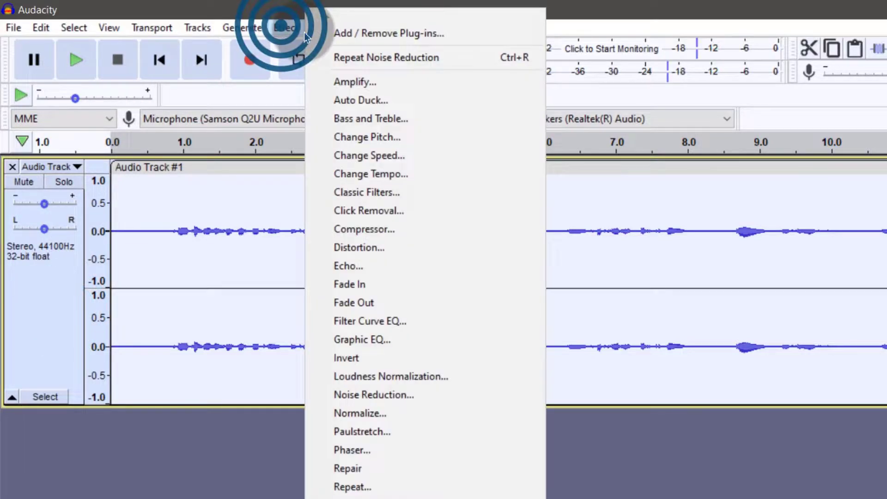
left_click(392, 57)
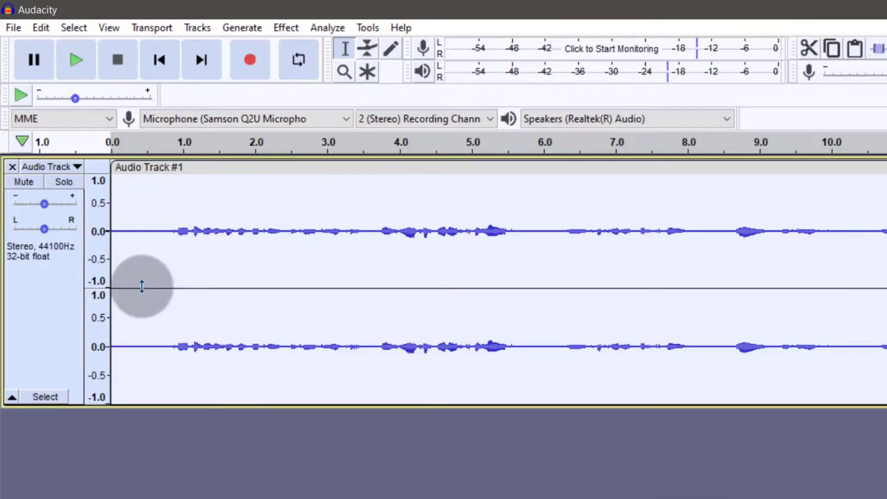
Apply RX 8 Voice De-noise to the whole track with the plug-in's existing settings, and close its window
left_click(295, 27)
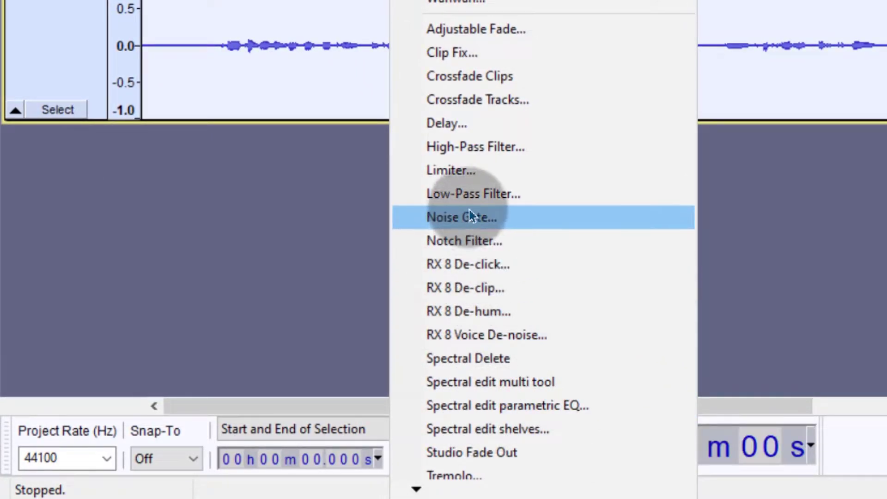
left_click(474, 337)
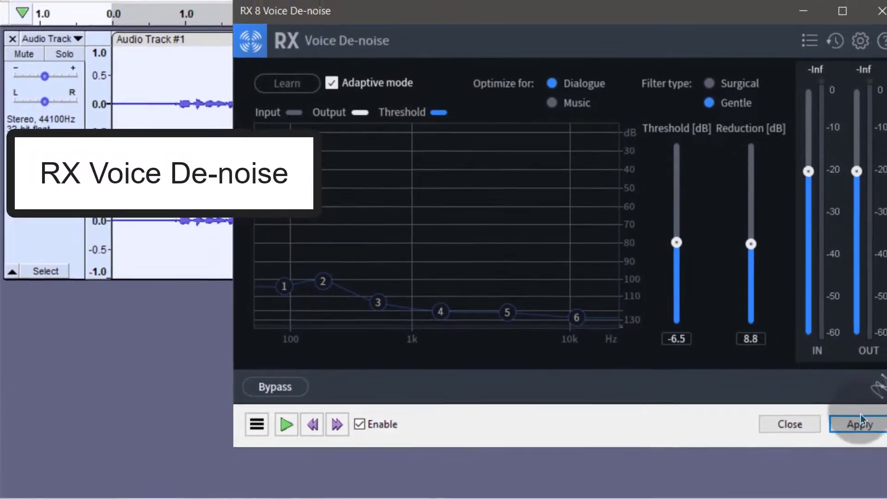
left_click(860, 423)
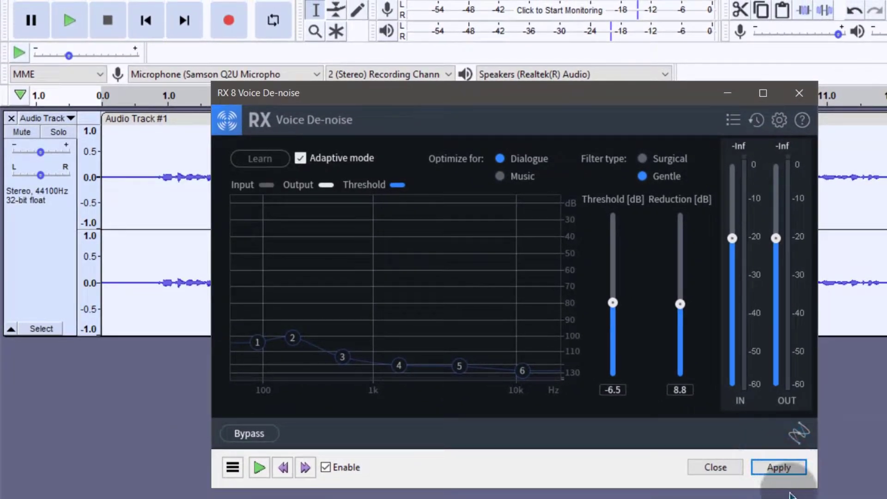
left_click(464, 98)
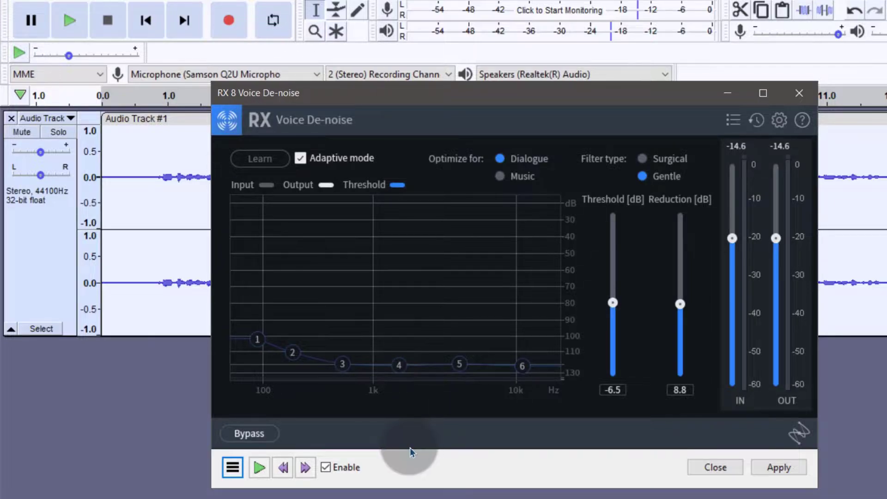
left_click(779, 468)
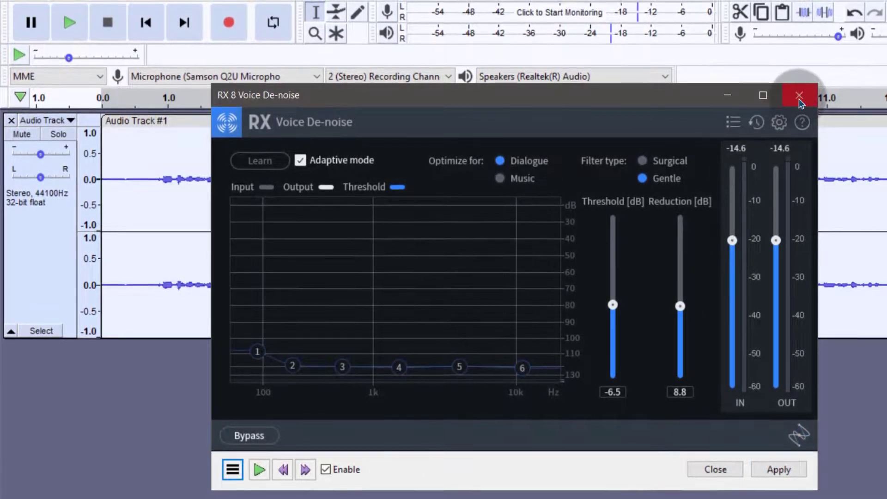
left_click(799, 99)
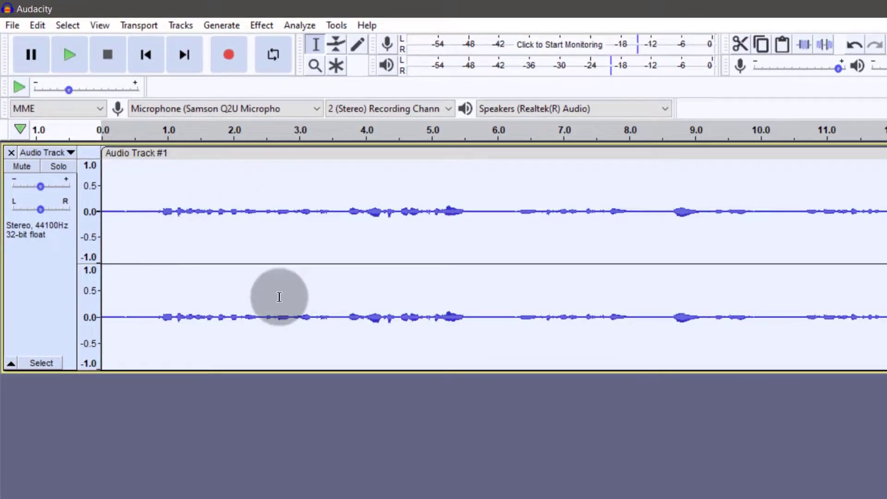
Normalize the whole track
left_click(264, 25)
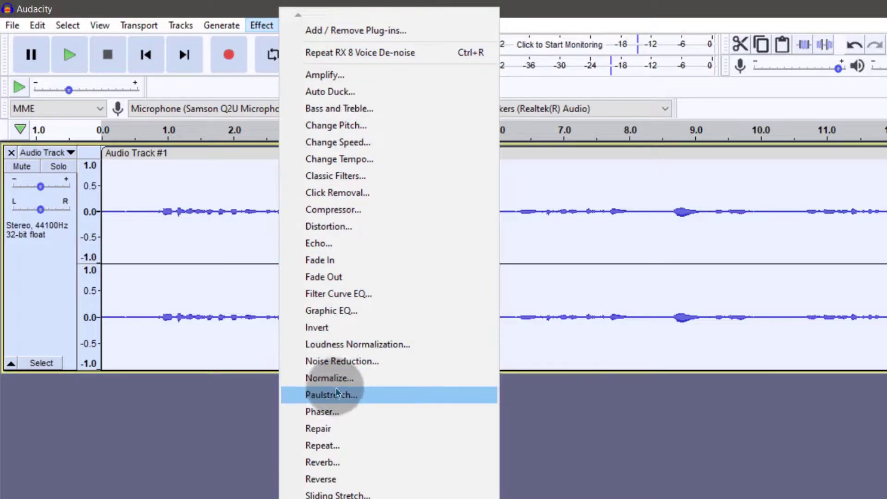
left_click(332, 375)
left_click(546, 367)
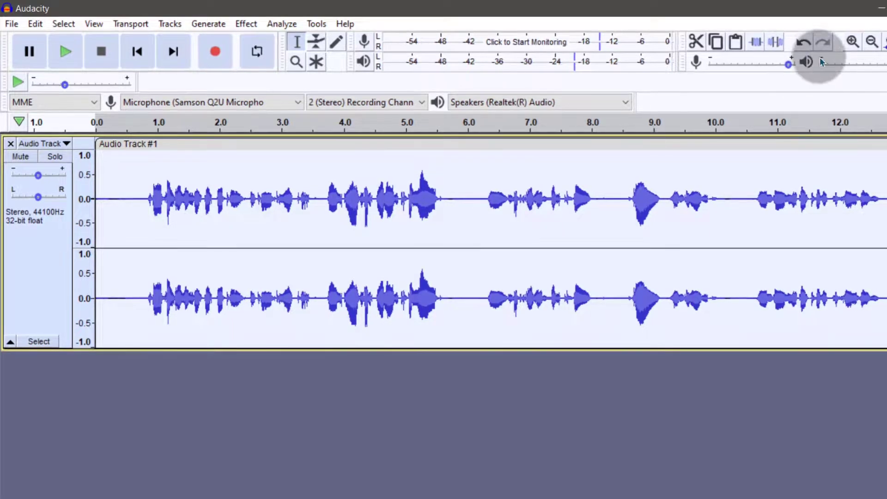
Play the recording twice from the loud peak at about 15.6 seconds, stopping after each short passage
left_click(873, 42)
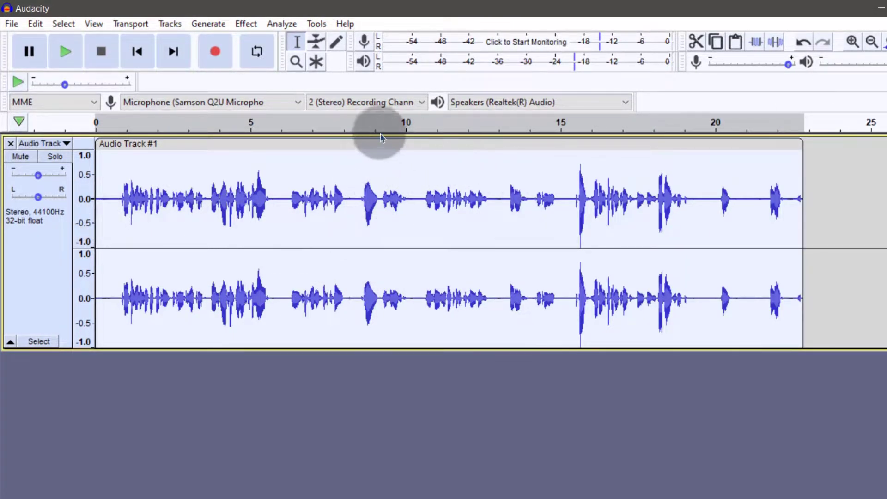
double_click(535, 195)
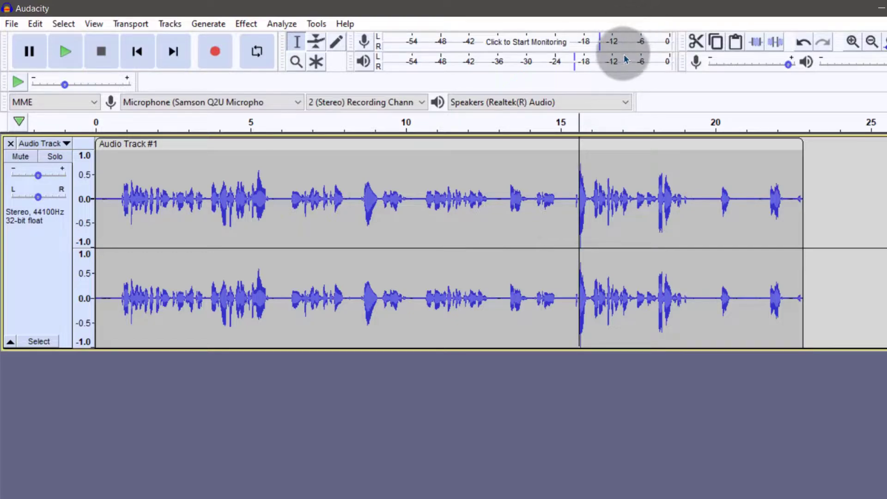
left_click(67, 52)
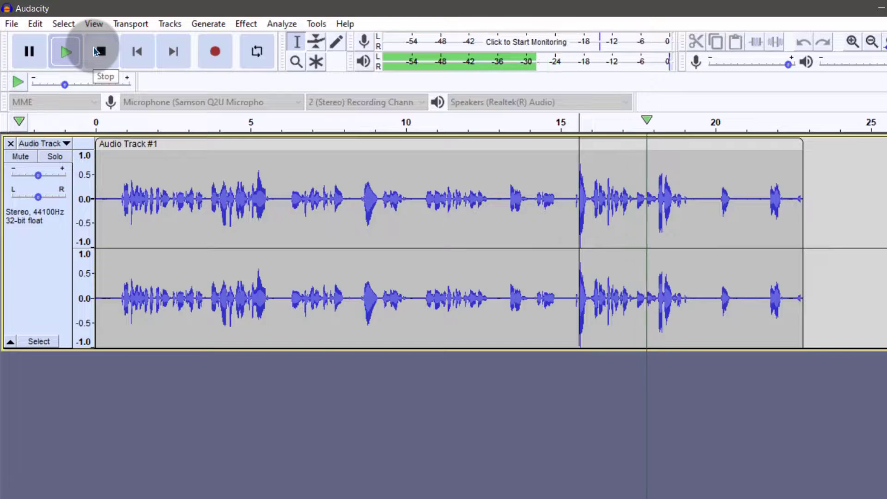
left_click(96, 52)
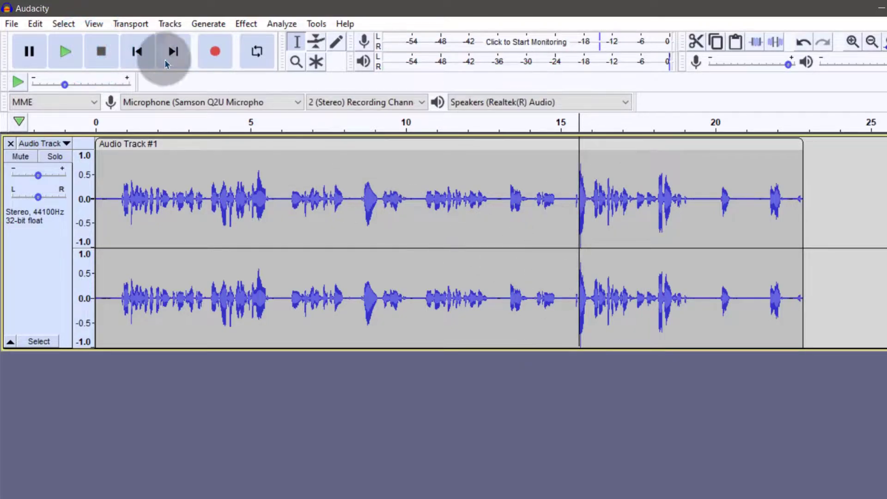
left_click(63, 52)
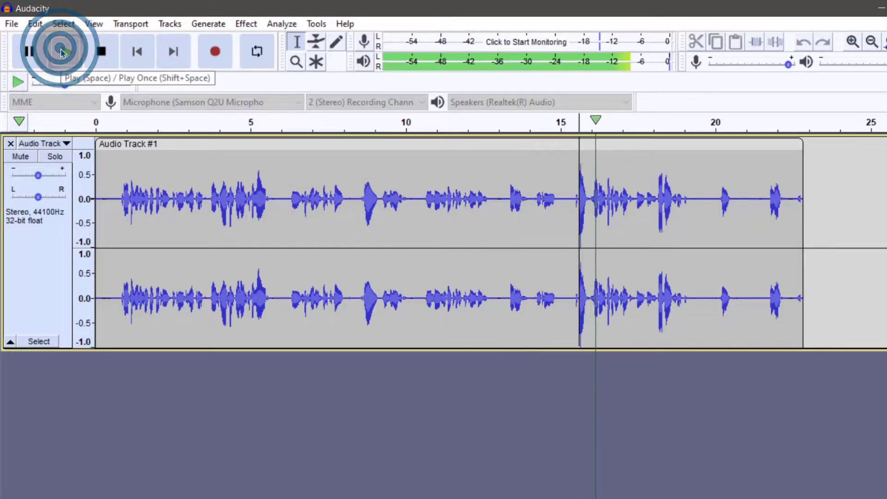
left_click(101, 51)
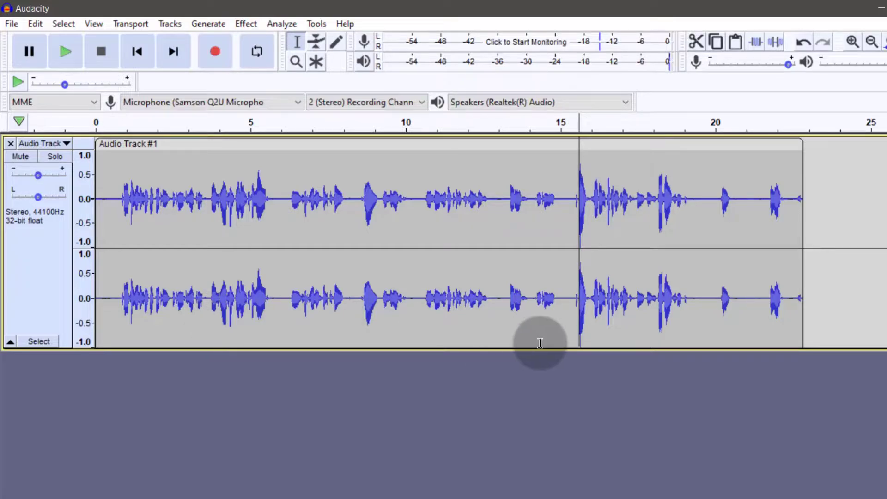
Apply RX 8 De-click to the whole track with the Single-band algorithm and sensitivity 3.0, and close the plug-in
left_click(37, 267)
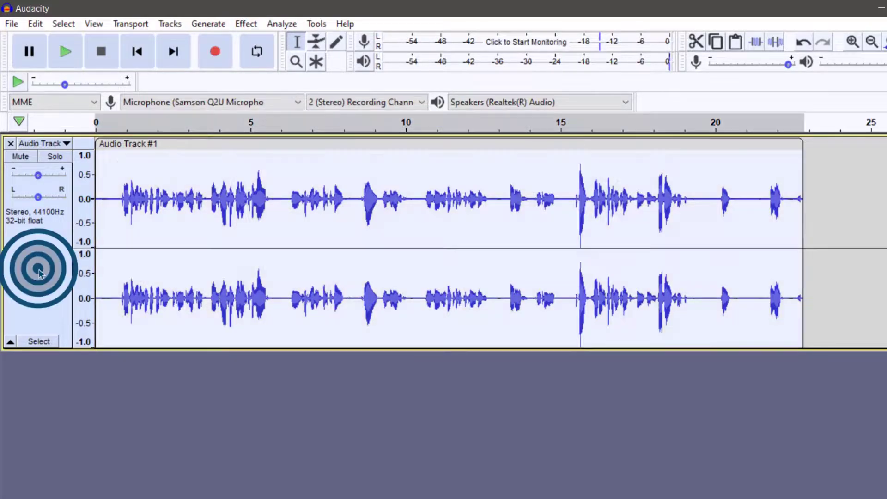
left_click(243, 23)
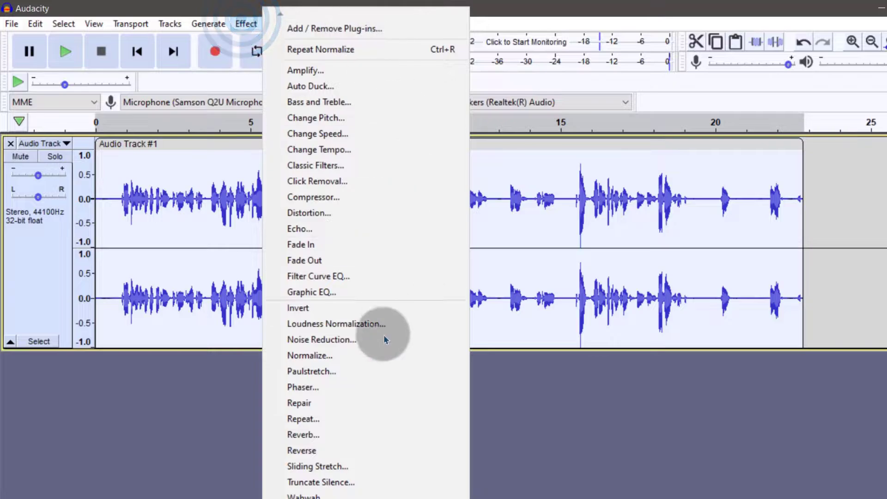
mouse_move(333, 498)
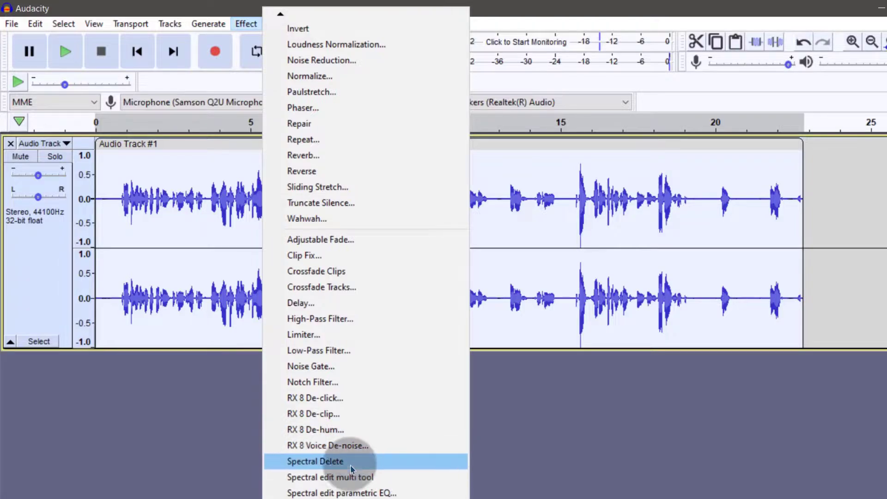
left_click(317, 400)
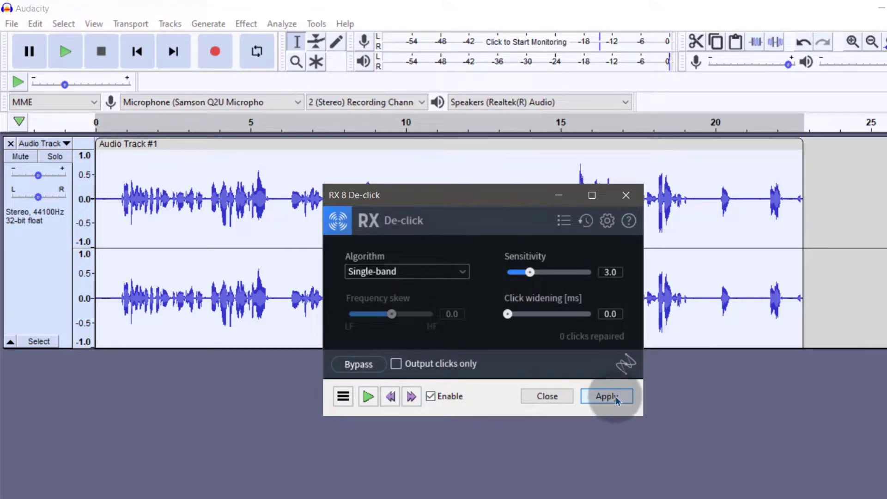
left_click(607, 396)
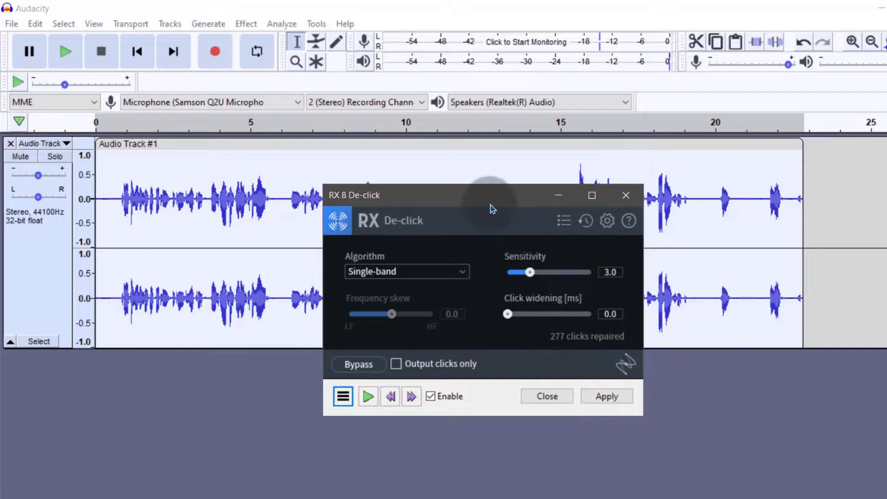
left_click_drag(491, 207, 330, 276)
left_click(467, 267)
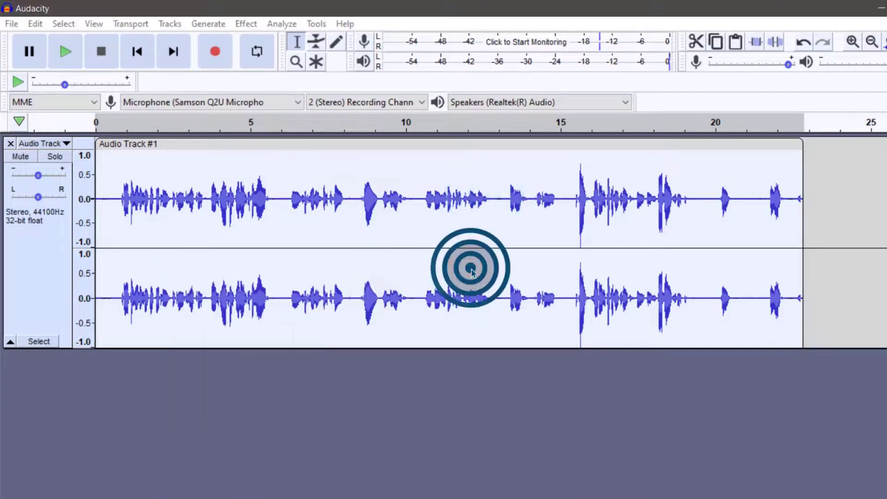
Examine the Noise Reduction settings with the silence at about 0.5 seconds selected, close the dialog unapplied, and select the whole track
left_click(247, 21)
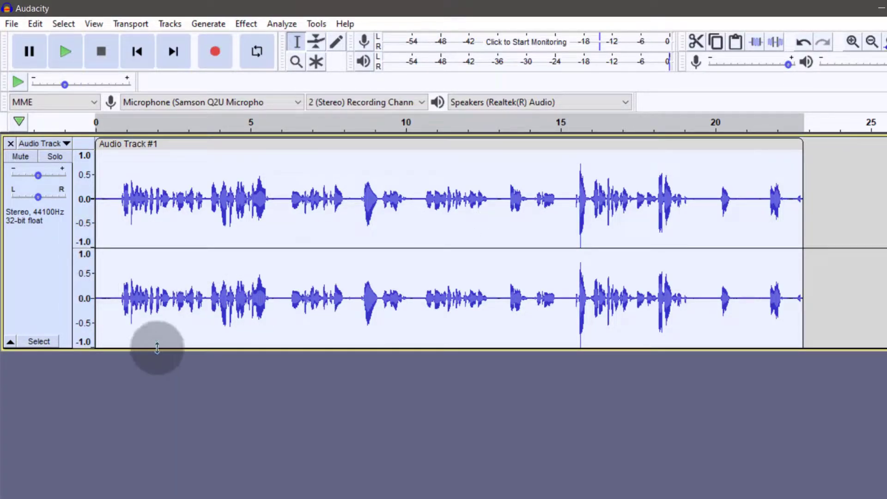
left_click(113, 194)
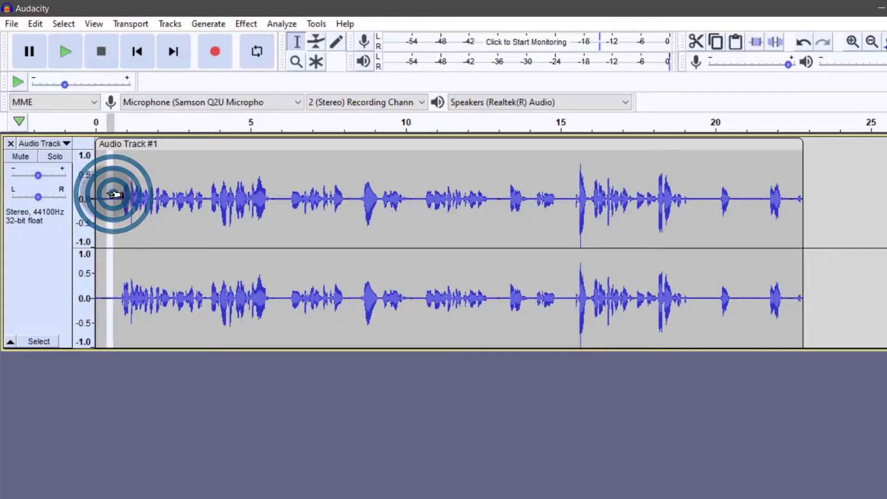
left_click(244, 24)
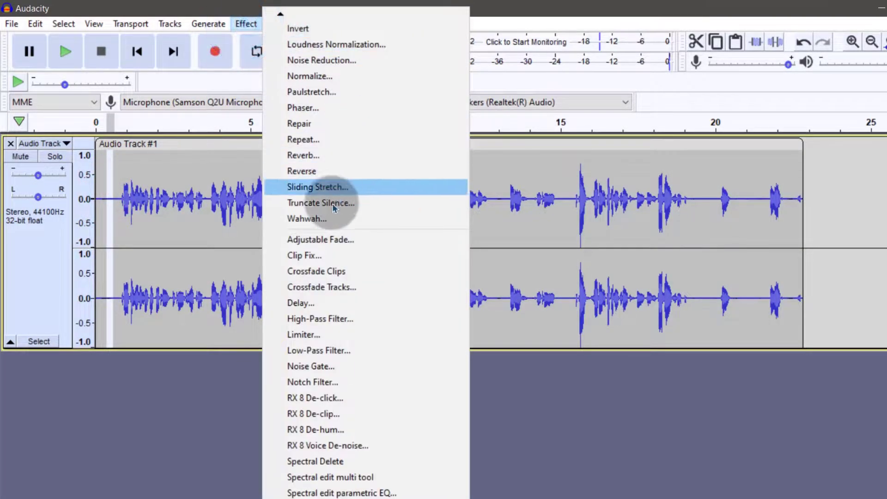
left_click(308, 60)
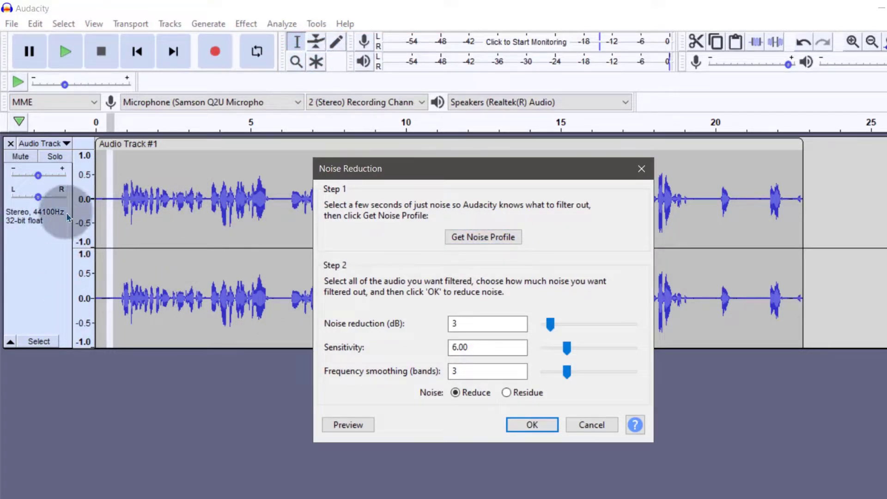
key("Escape")
left_click(51, 287)
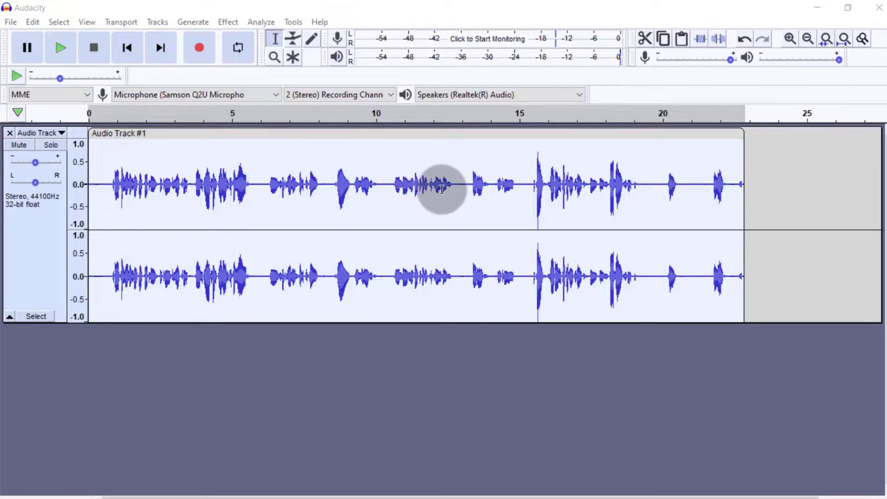
Compare levels by selecting in turn the loud peak at about 15.6 seconds and the quieter passages near 12.5 and 9.5 seconds
left_click_drag(536, 154, 548, 180)
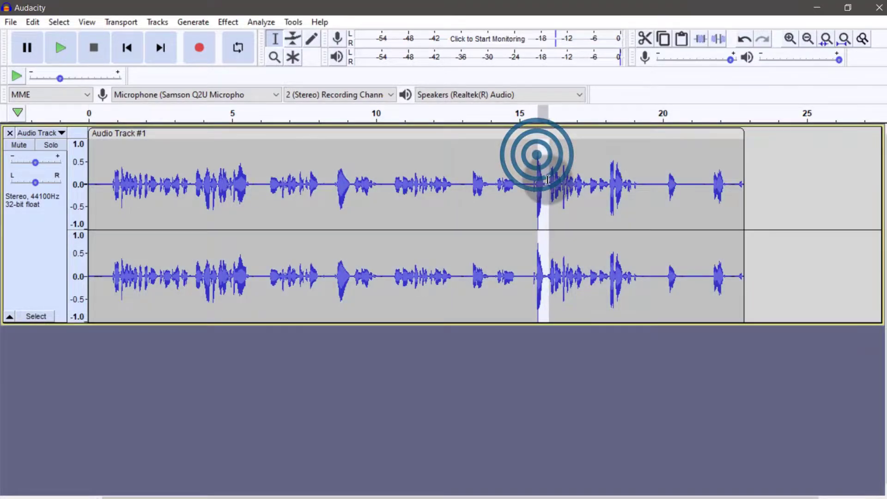
left_click(443, 181)
left_click_drag(452, 180, 454, 181)
left_click(470, 206)
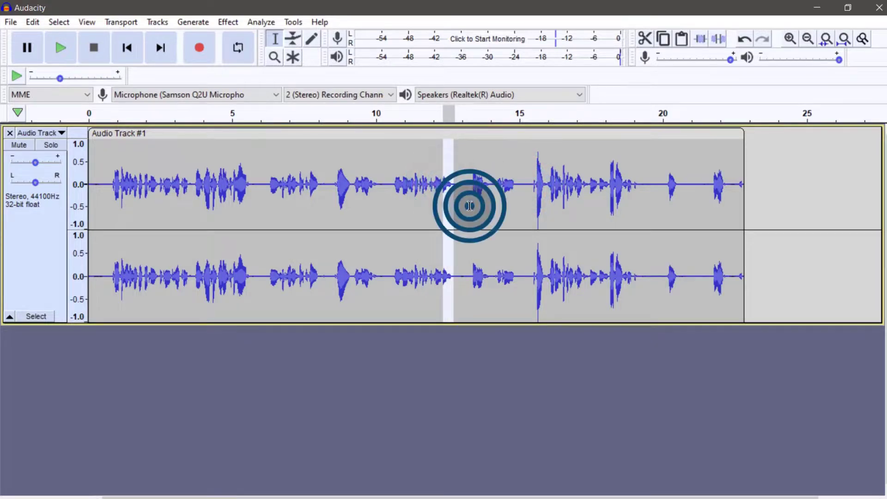
left_click(18, 236)
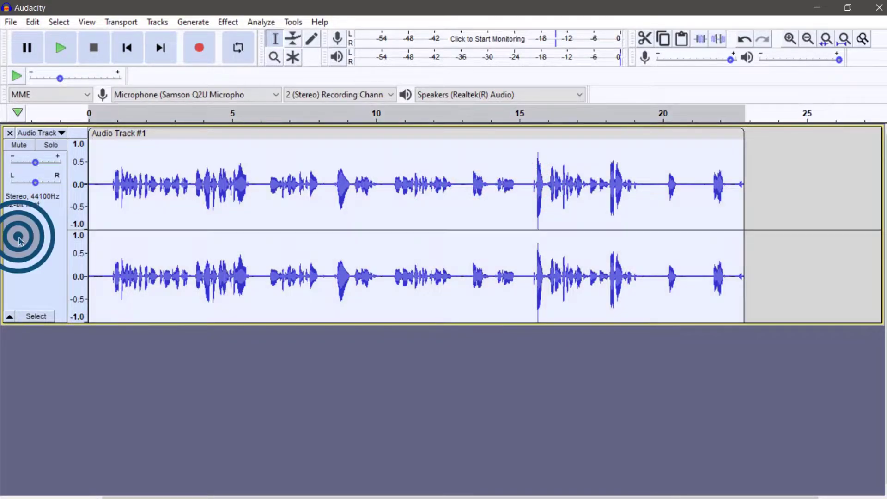
left_click_drag(525, 167, 547, 167)
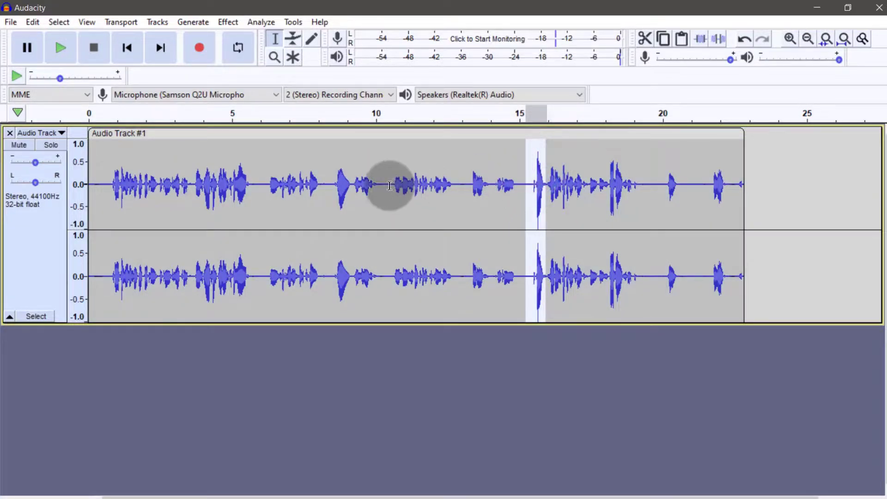
left_click_drag(379, 185, 357, 185)
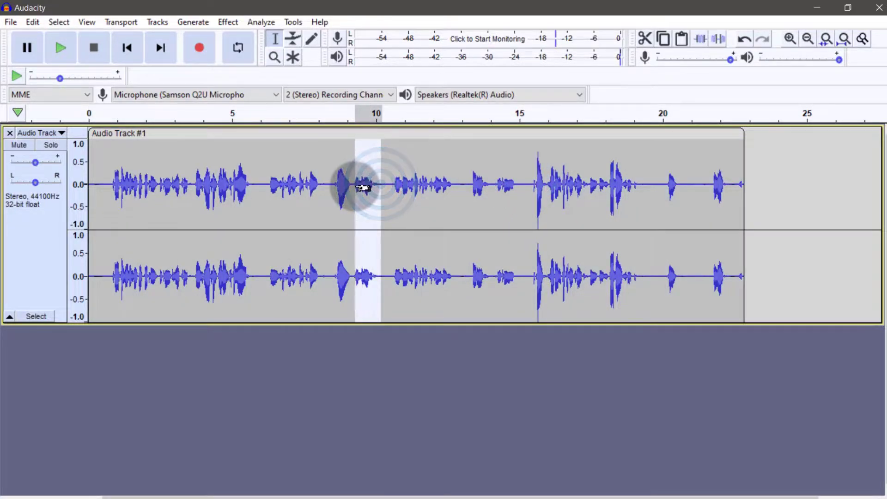
Apply the Compressor to the whole track with the threshold set to -5 dB
left_click(34, 242)
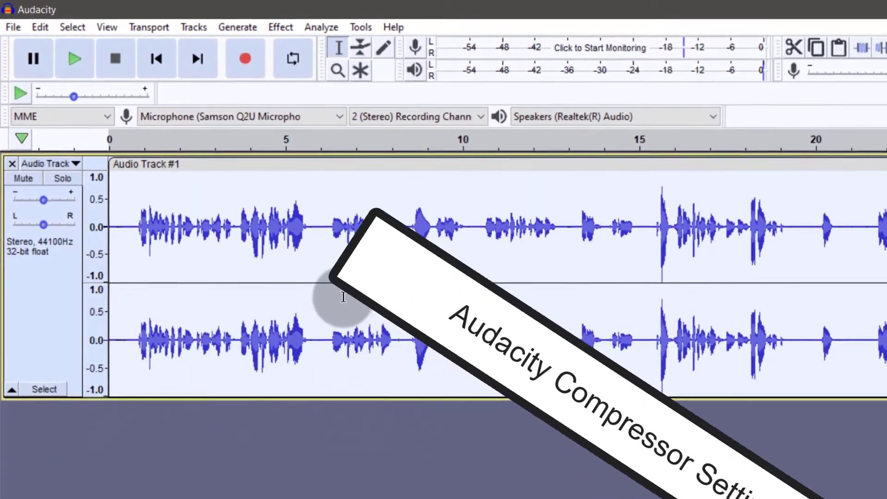
left_click(284, 27)
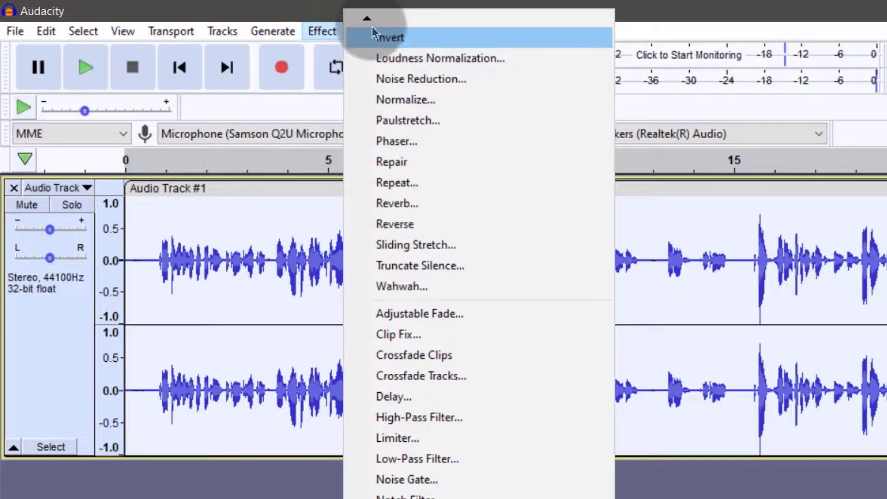
left_click(367, 22)
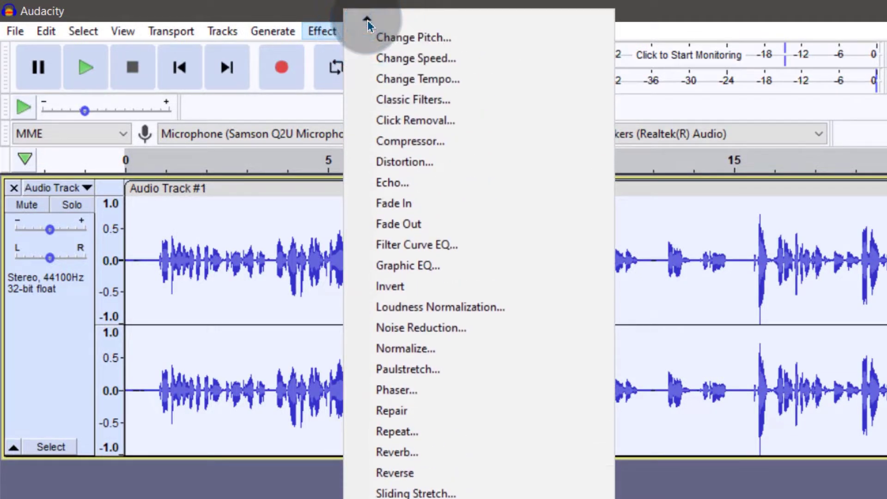
left_click(403, 231)
left_click(403, 232)
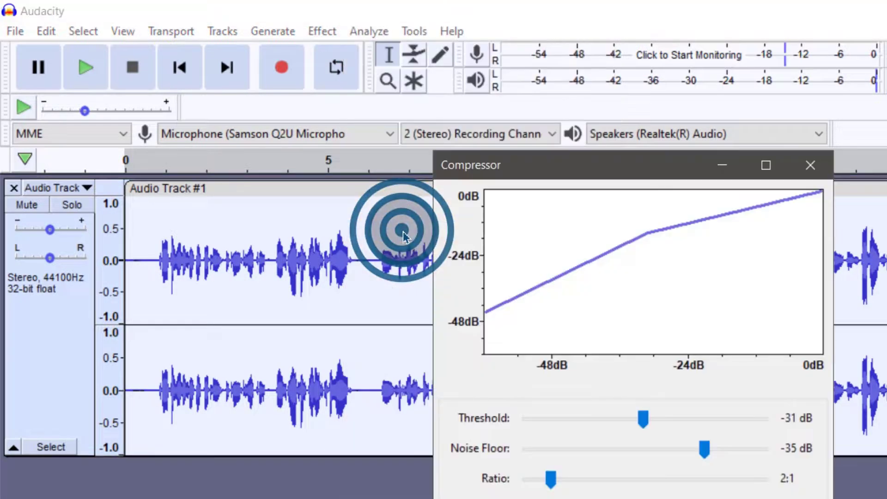
left_click_drag(519, 179, 470, 220)
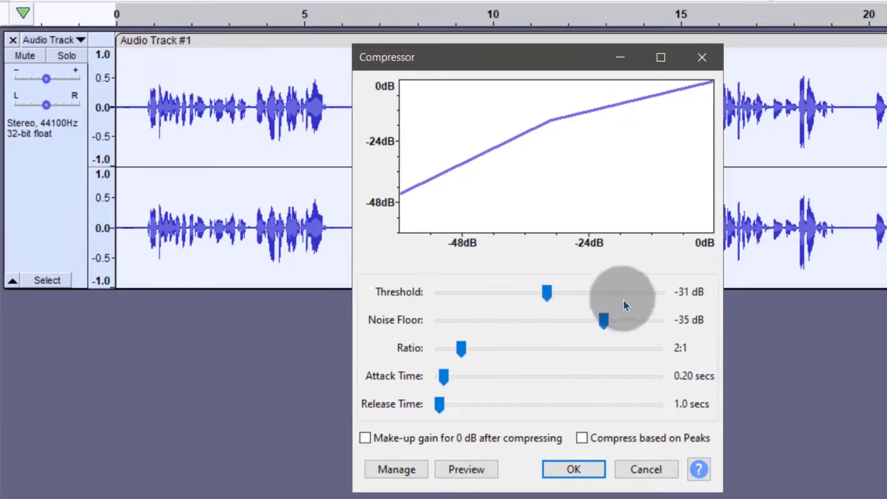
left_click_drag(549, 292, 632, 293)
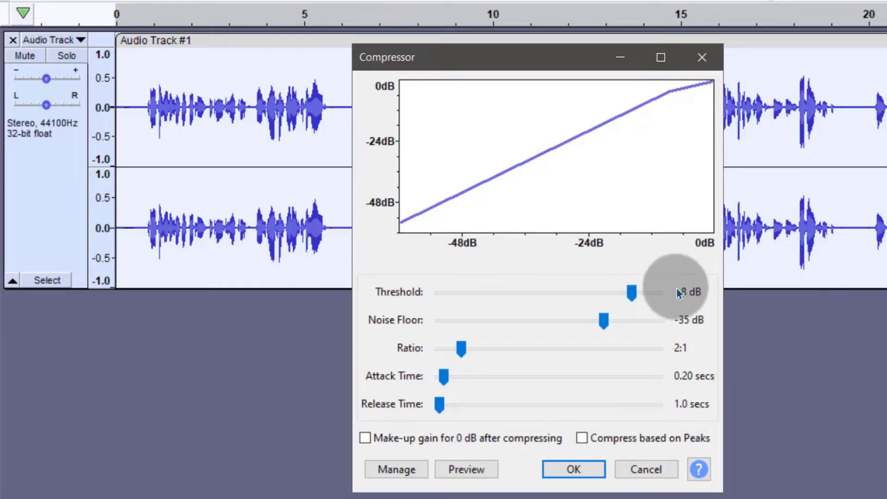
left_click(632, 292)
left_click_drag(631, 292, 642, 292)
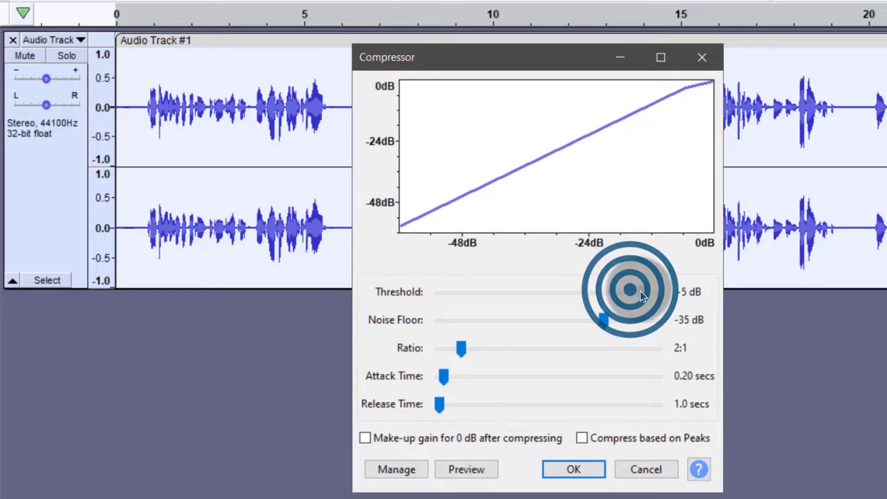
left_click(369, 437)
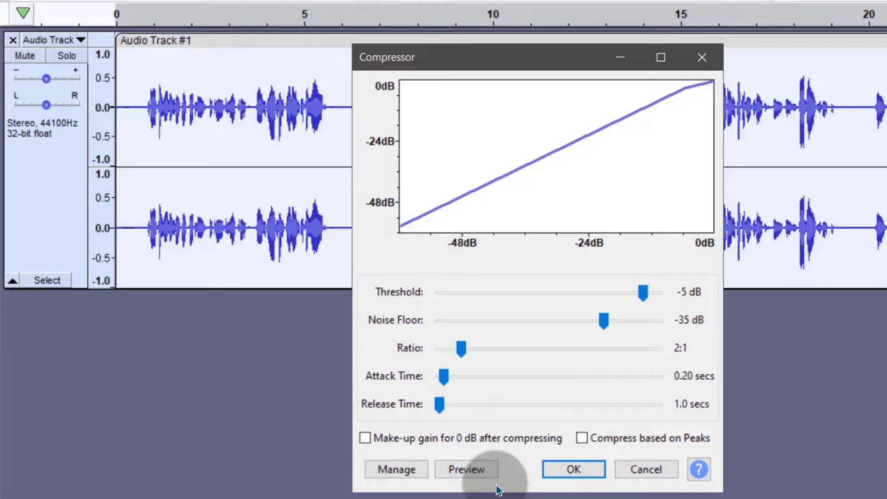
left_click(575, 469)
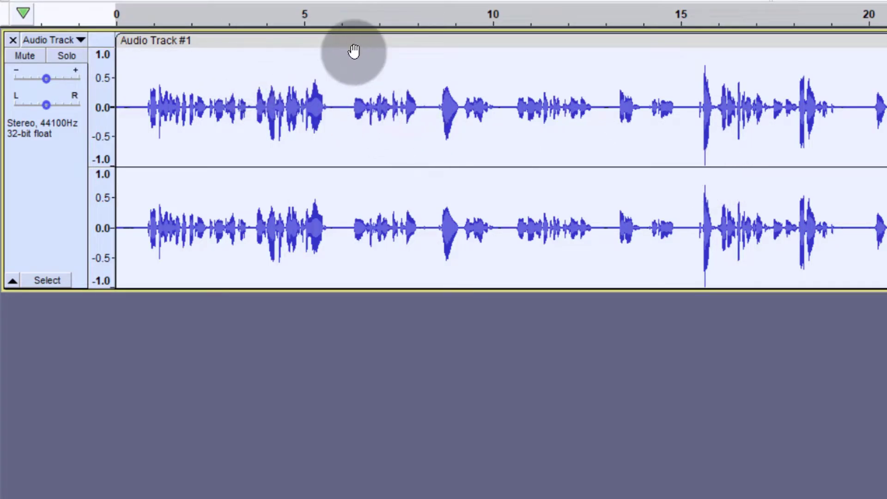
Review the Compressor settings, close the dialog unapplied, and undo the last compression
left_click(335, 0)
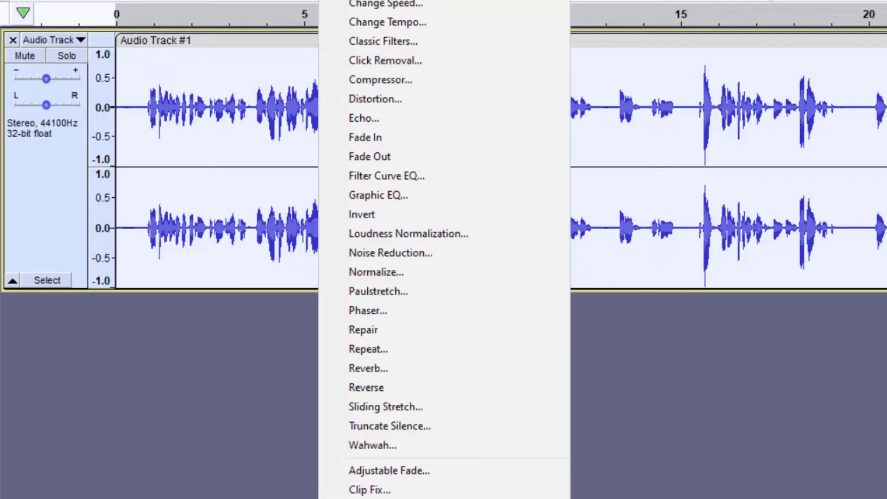
left_click(383, 78)
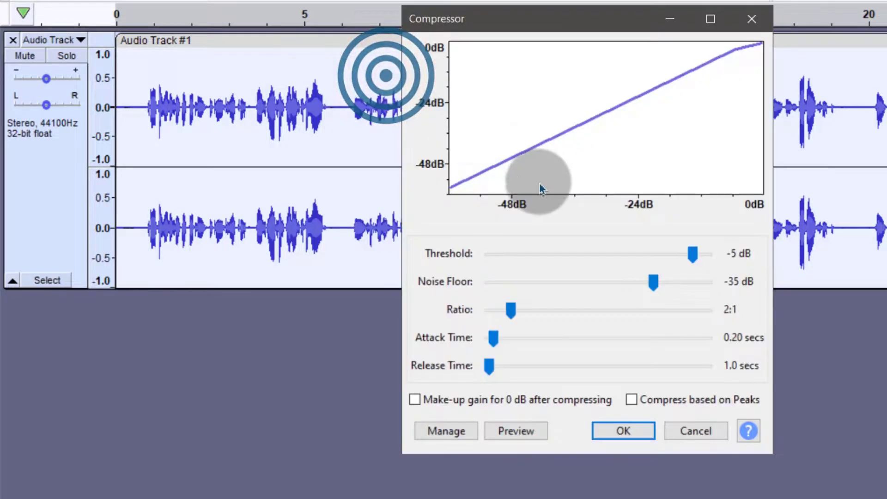
left_click(747, 21)
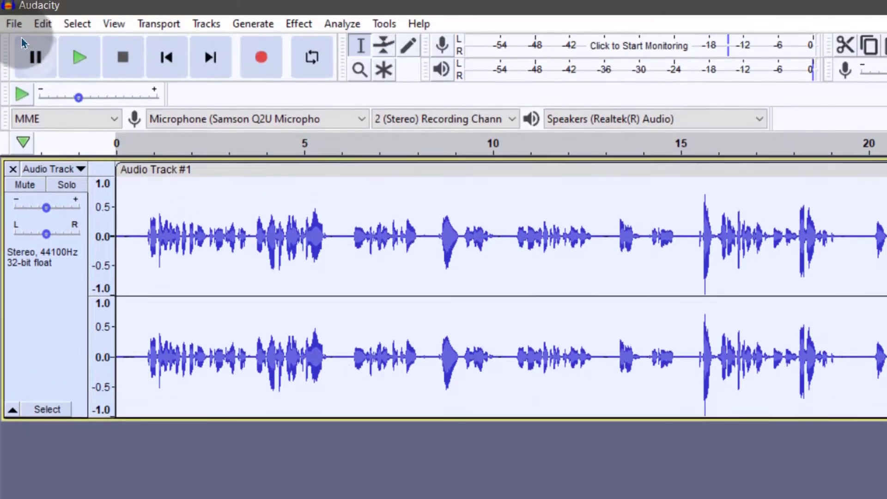
left_click(42, 25)
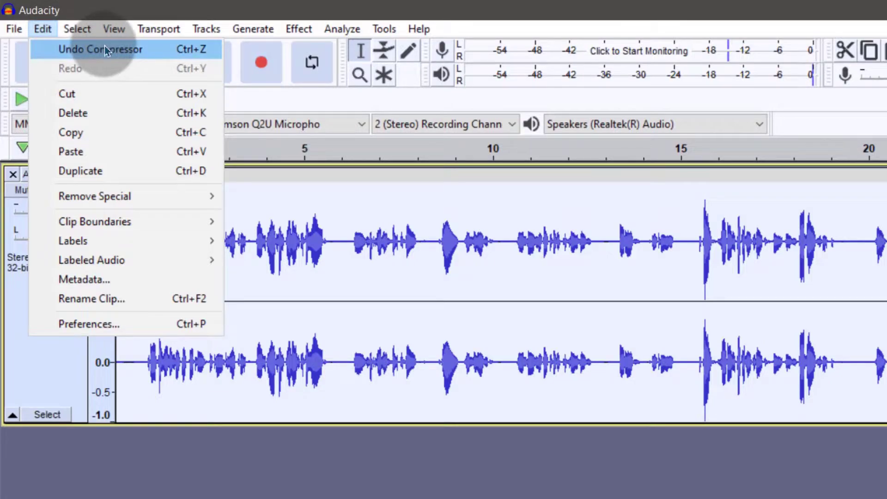
left_click(104, 49)
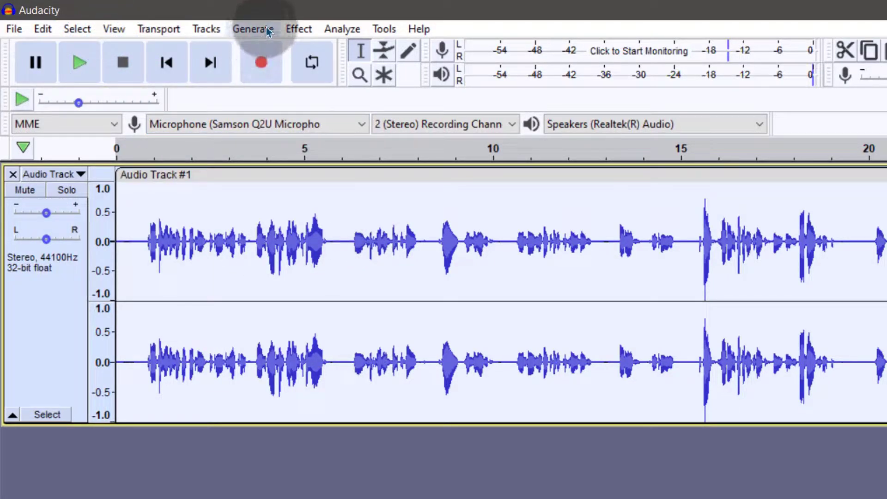
Try the Compressor on the whole track with the threshold set to -30 dB, and undo that compression
left_click(298, 29)
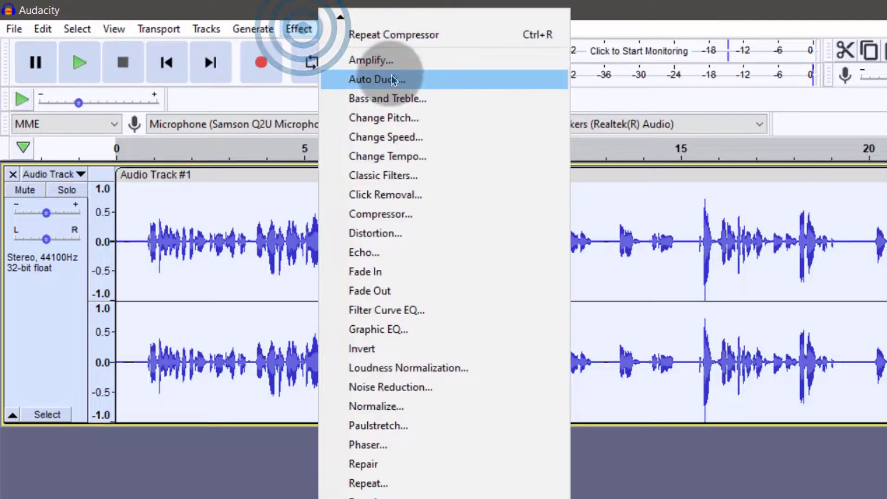
left_click(372, 215)
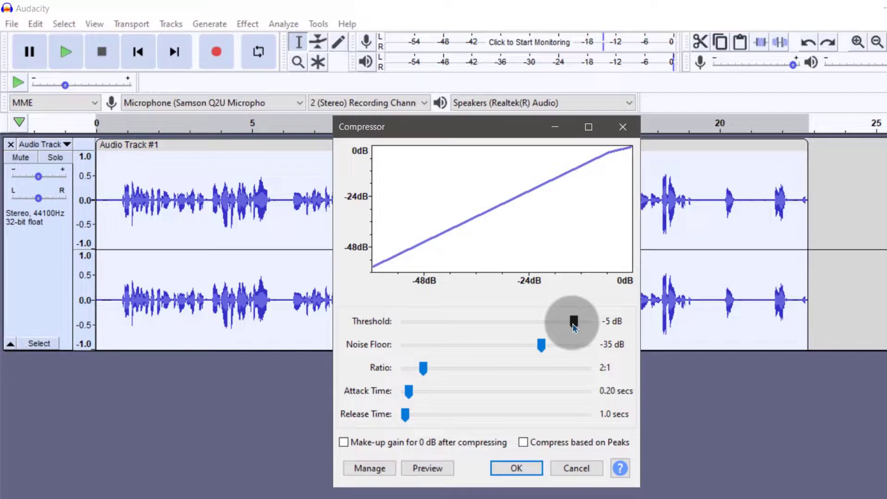
left_click_drag(573, 322, 508, 325)
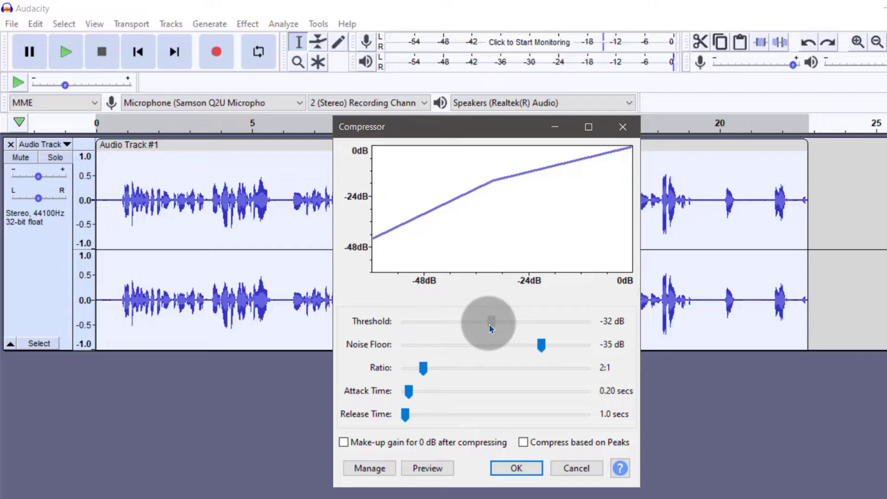
left_click_drag(493, 327, 496, 330)
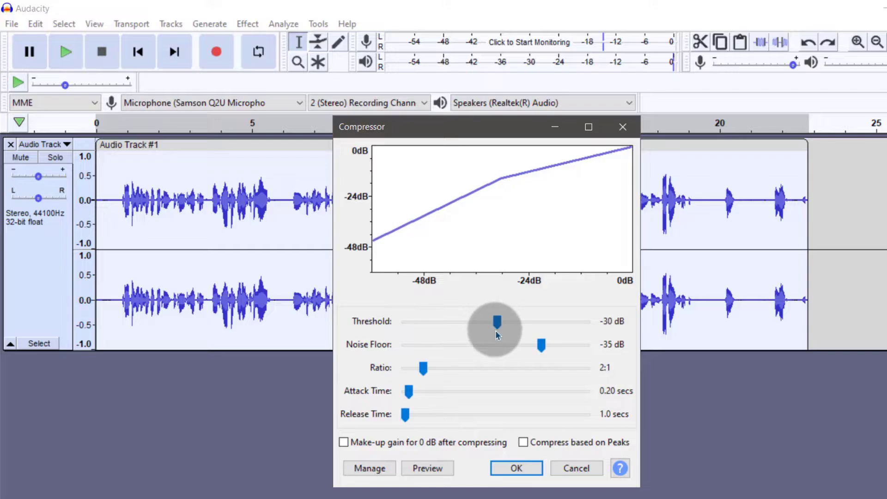
left_click(518, 469)
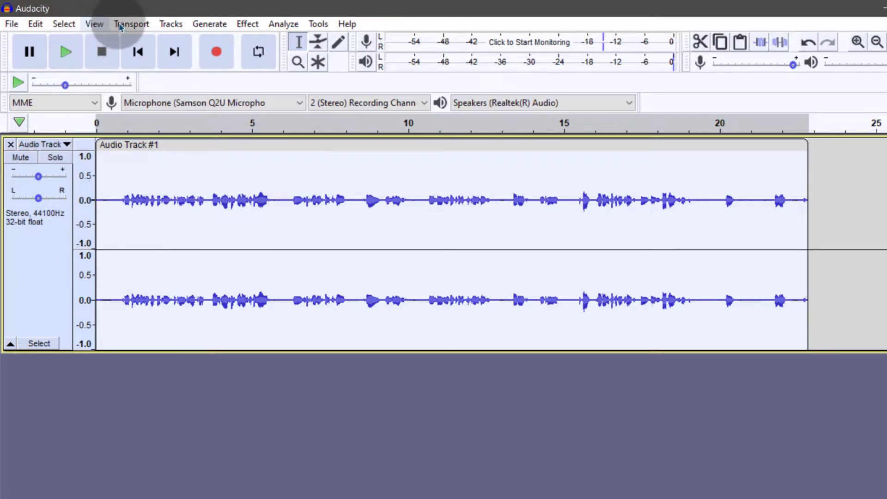
left_click(35, 24)
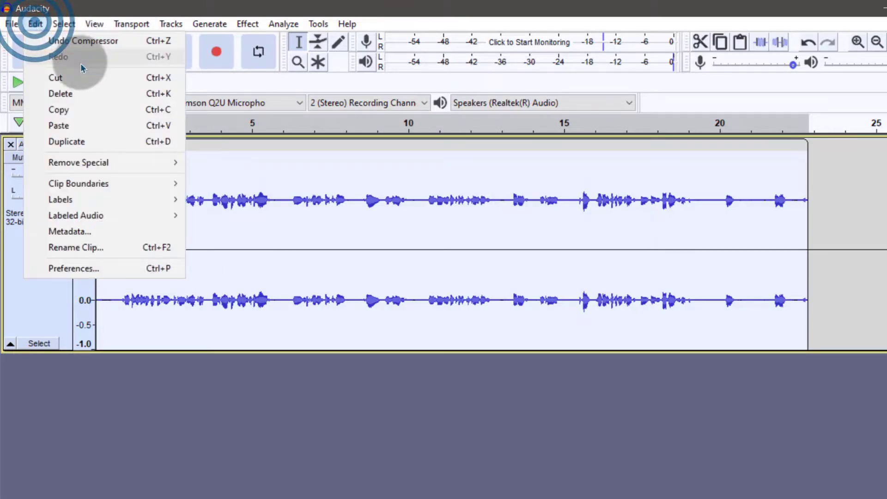
left_click(83, 40)
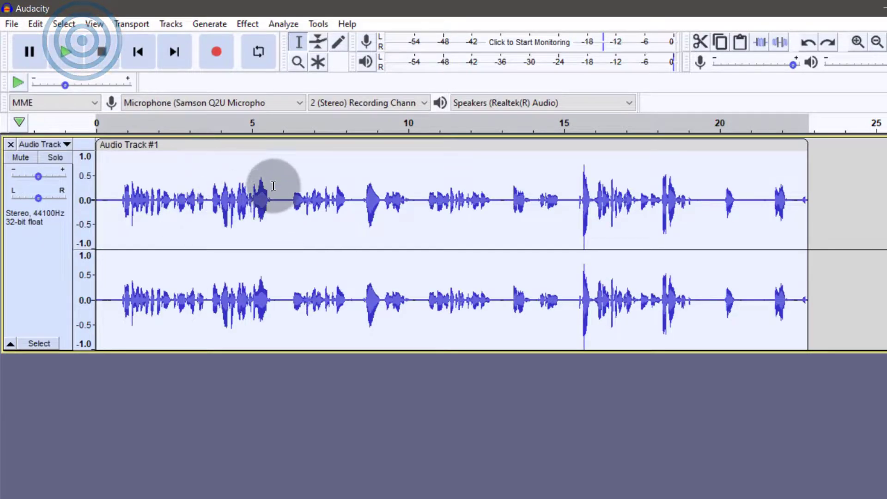
Examine the Compressor's noise floor setting, close the dialog unapplied, and place the cursor in the silence at about 0.5 seconds
left_click(249, 26)
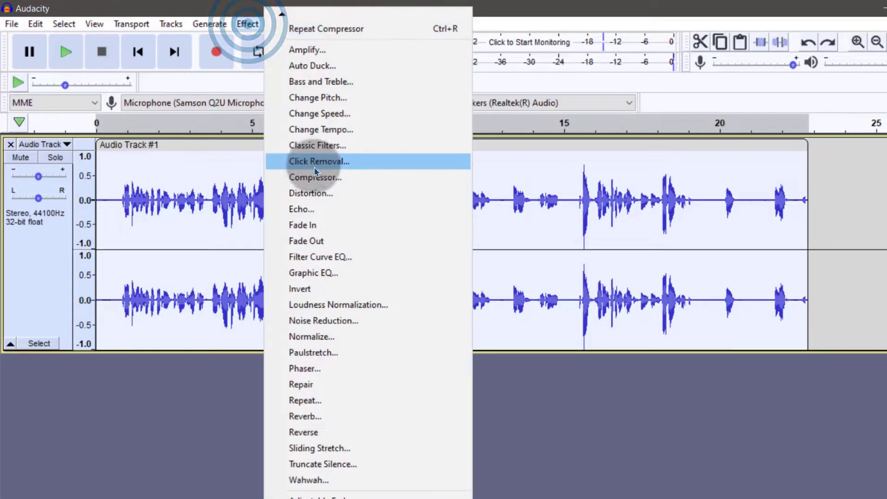
left_click(313, 178)
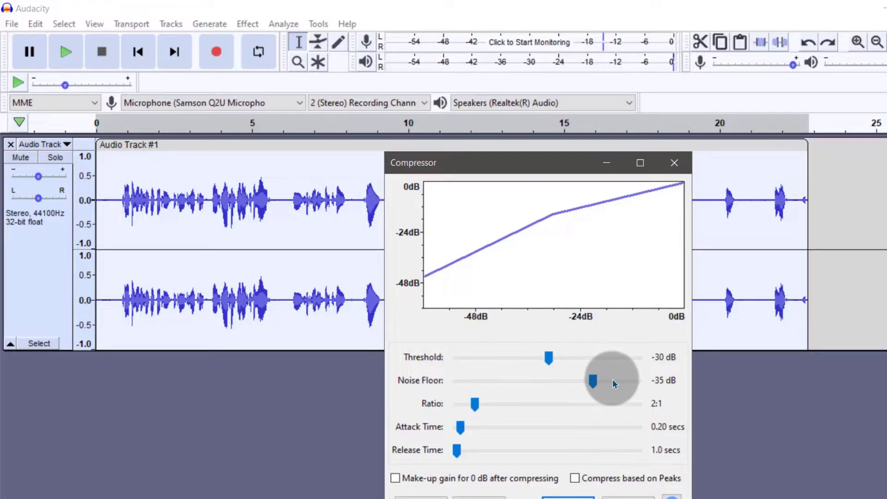
left_click(674, 163)
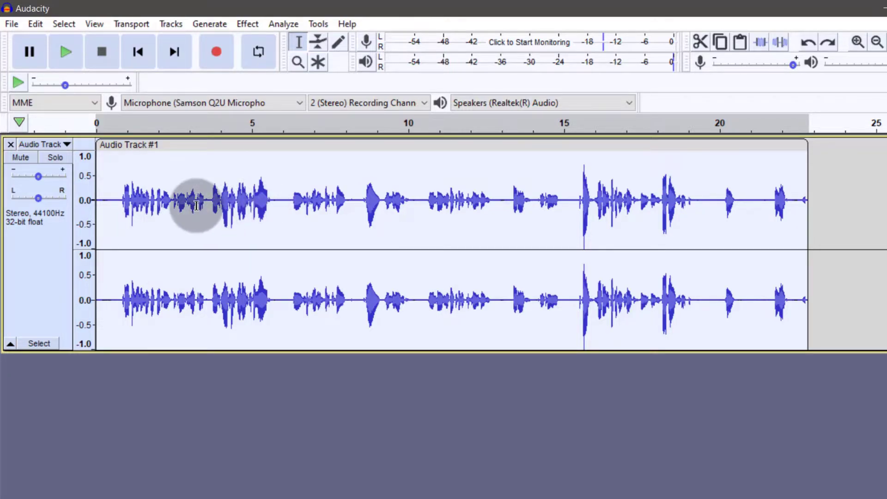
left_click(112, 199)
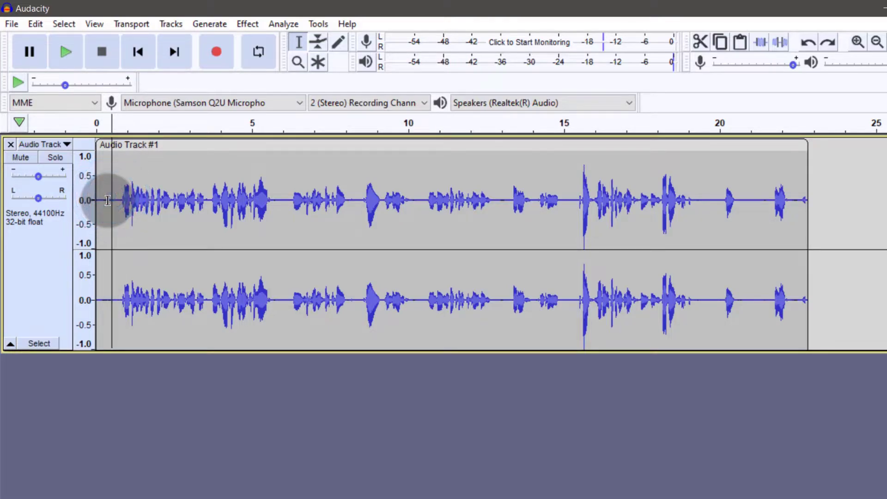
Play the silent opening of the track, from the start to about 0.5 seconds, to check its noise level
left_click(107, 200)
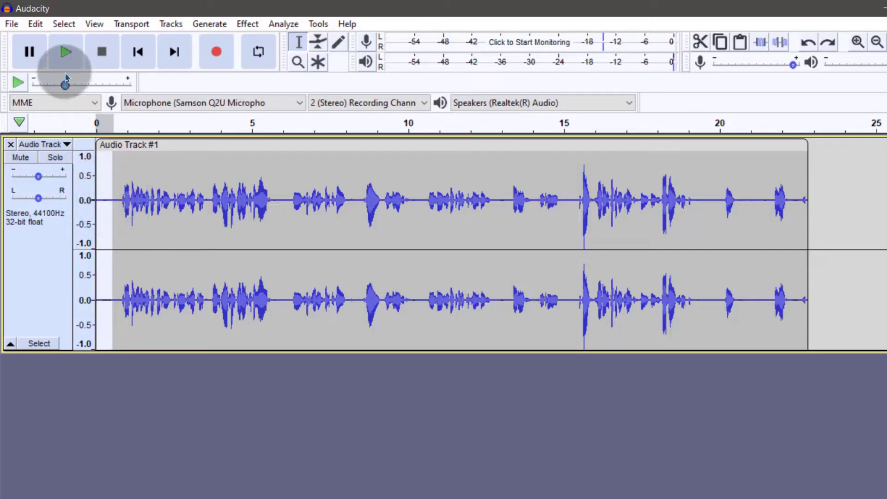
left_click(65, 52)
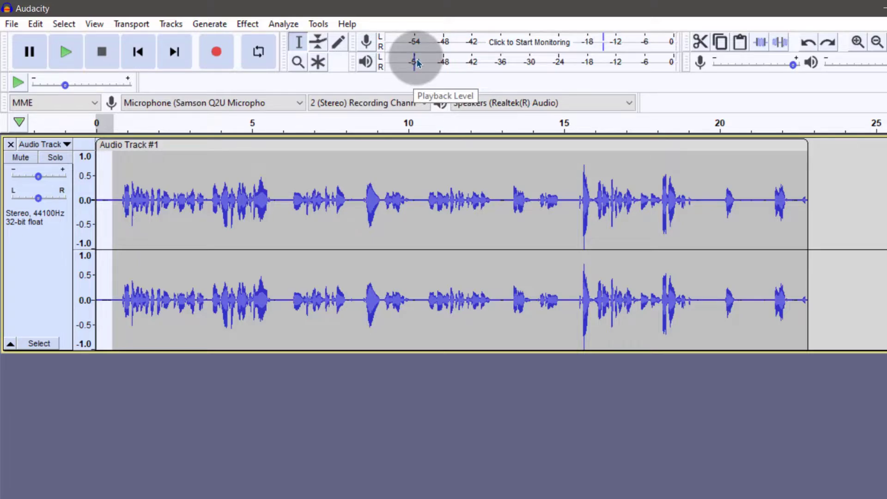
Set the Compressor's noise floor to -40 dB and attack time to 0.18 seconds for the whole track, closing the dialog without applying it
left_click(30, 272)
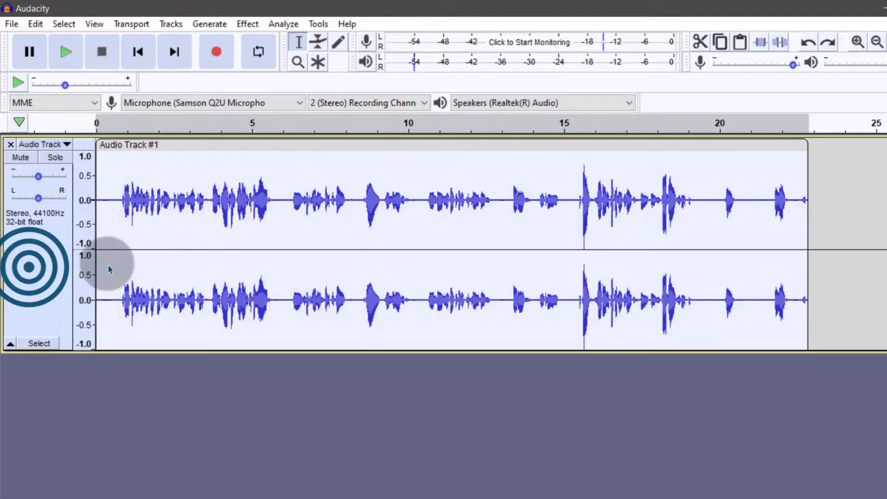
left_click(247, 24)
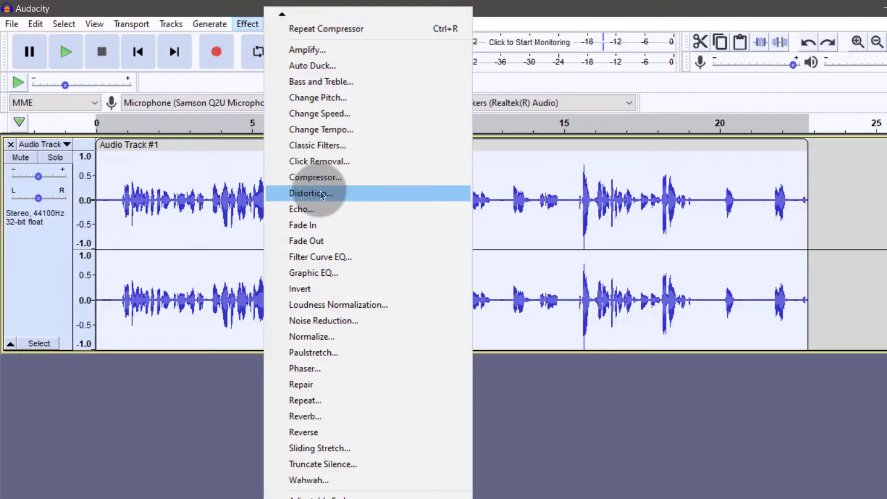
left_click(321, 178)
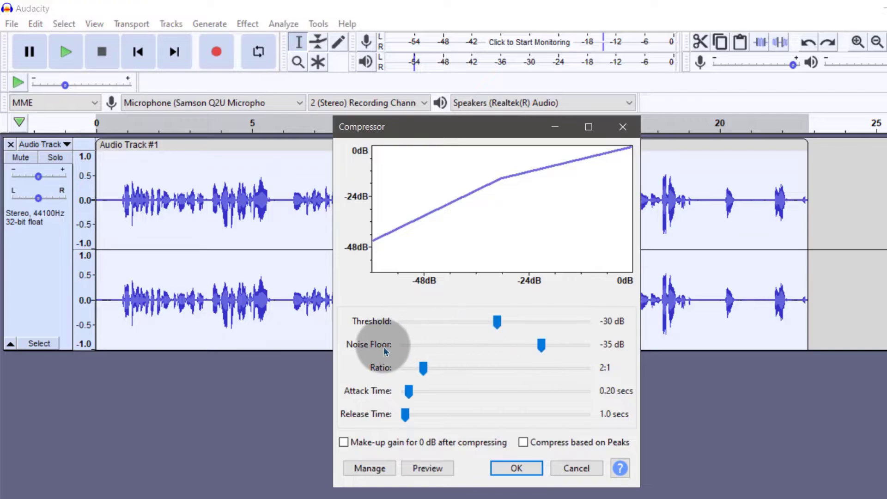
left_click_drag(541, 344, 499, 354)
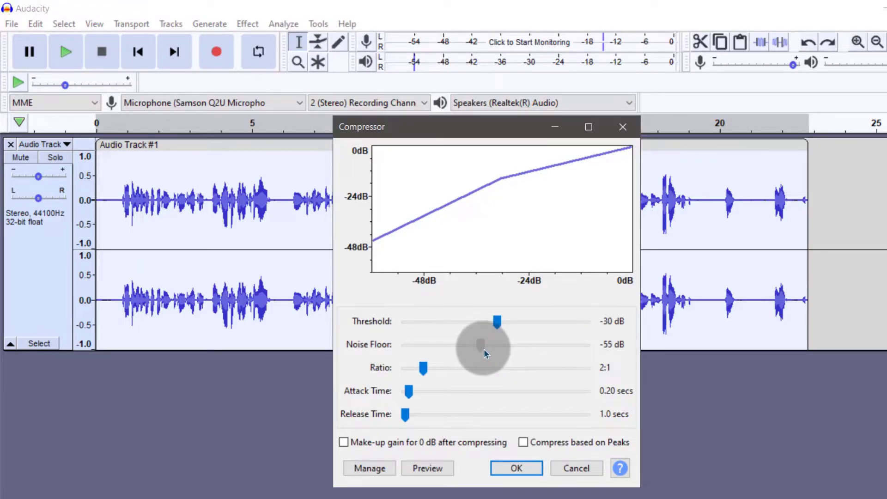
left_click_drag(484, 350, 489, 351)
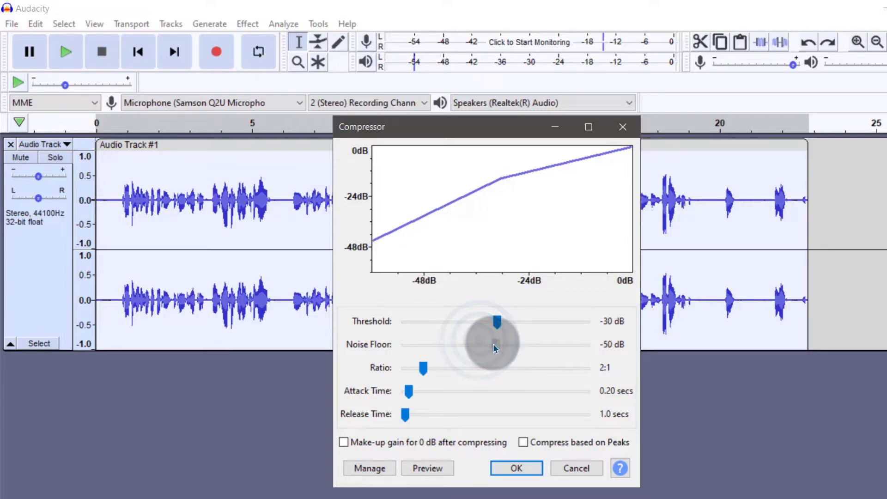
left_click_drag(500, 344, 504, 344)
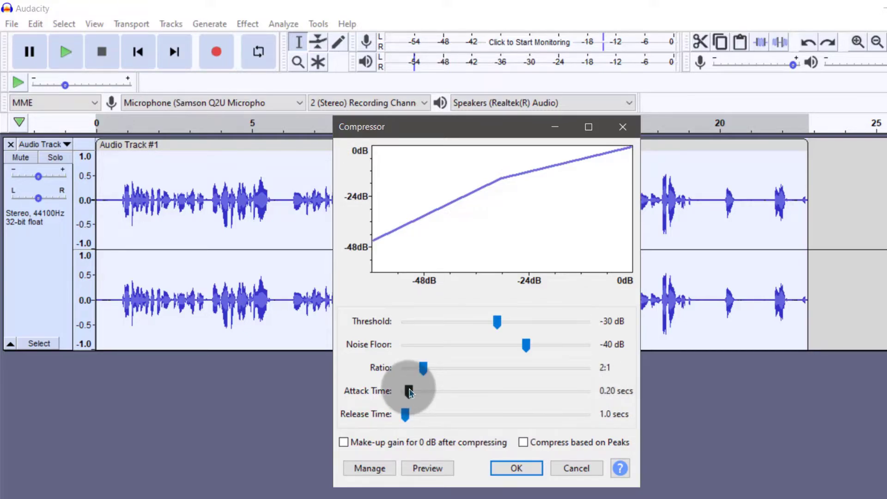
left_click_drag(427, 389, 429, 390)
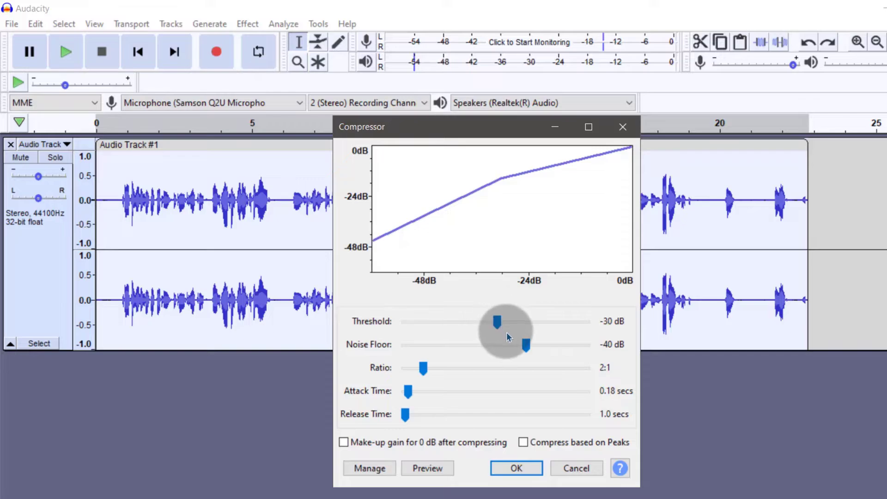
left_click(576, 468)
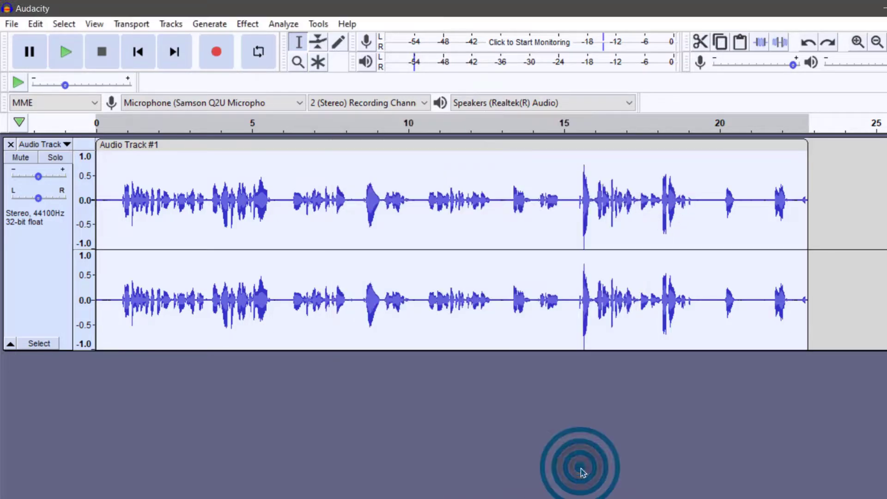
Play the quiet passage from about 14.1 to 14.9 seconds to check its playback level
left_click(540, 300)
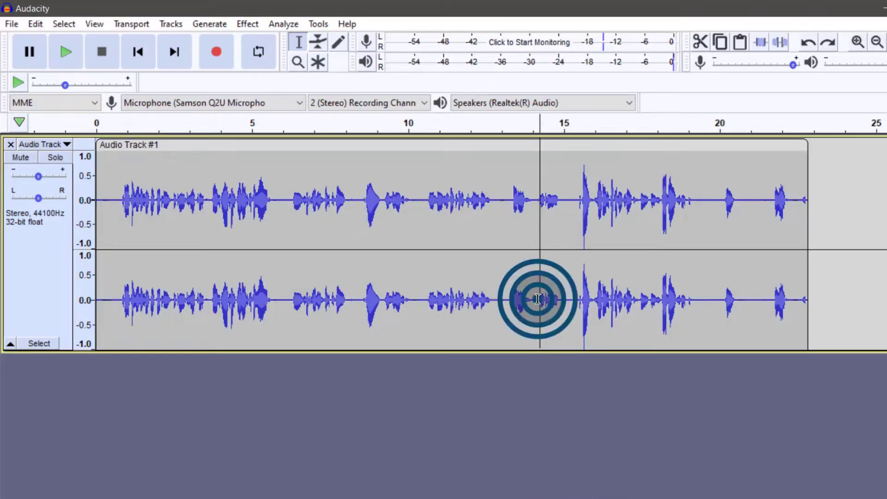
left_click_drag(538, 299, 561, 299)
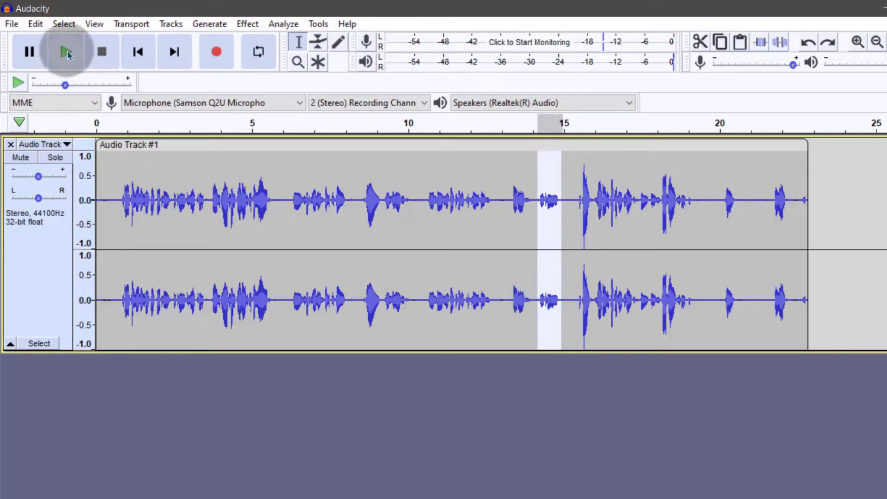
left_click(67, 55)
left_click(101, 52)
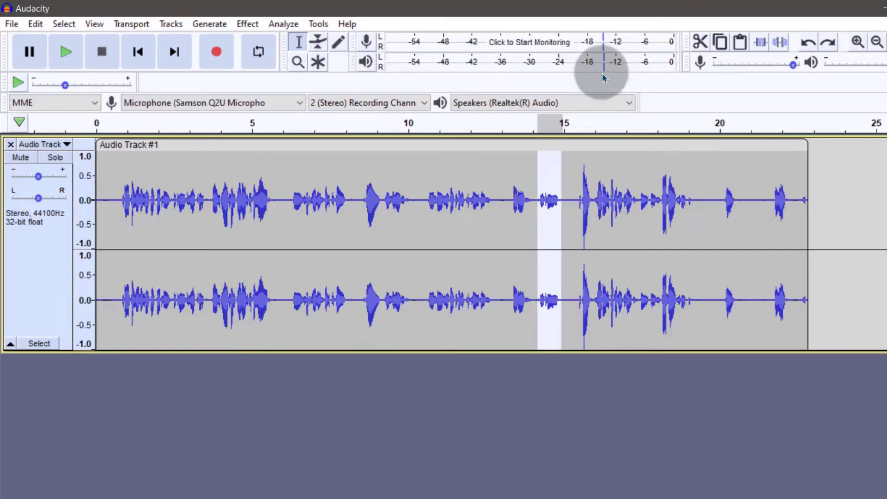
Apply the Compressor to the whole track with the threshold set to -25 dB
left_click(29, 288)
left_click(250, 23)
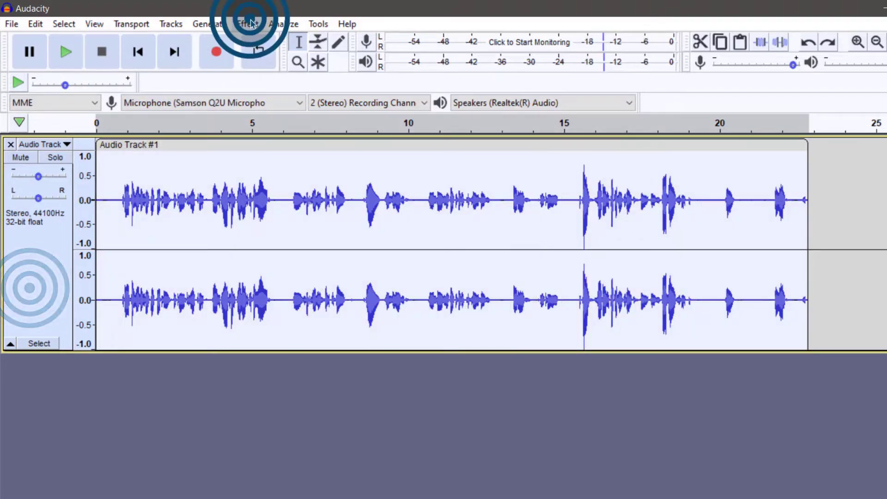
left_click(318, 180)
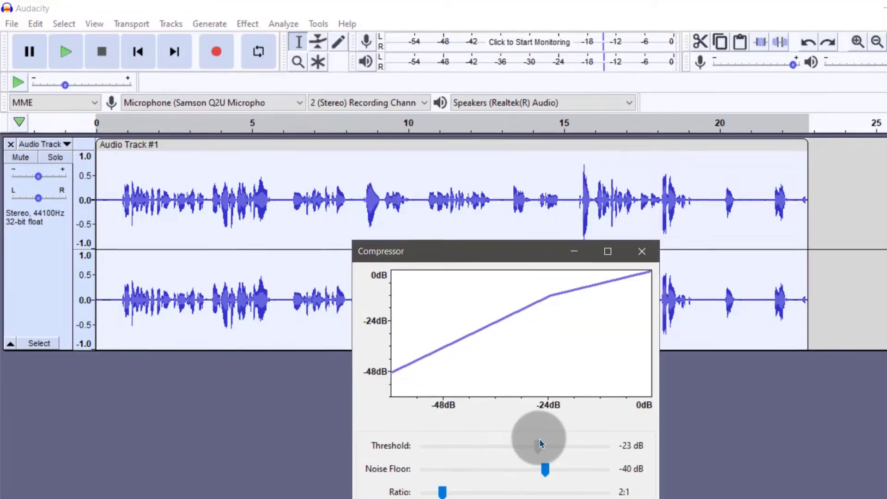
mouse_move(539, 439)
left_mouse_down()
mouse_move(555, 439)
mouse_move(546, 440)
mouse_move(545, 424)
mouse_move(533, 428)
left_mouse_up()
left_click_drag(531, 398, 520, 399)
left_click_drag(520, 369, 534, 345)
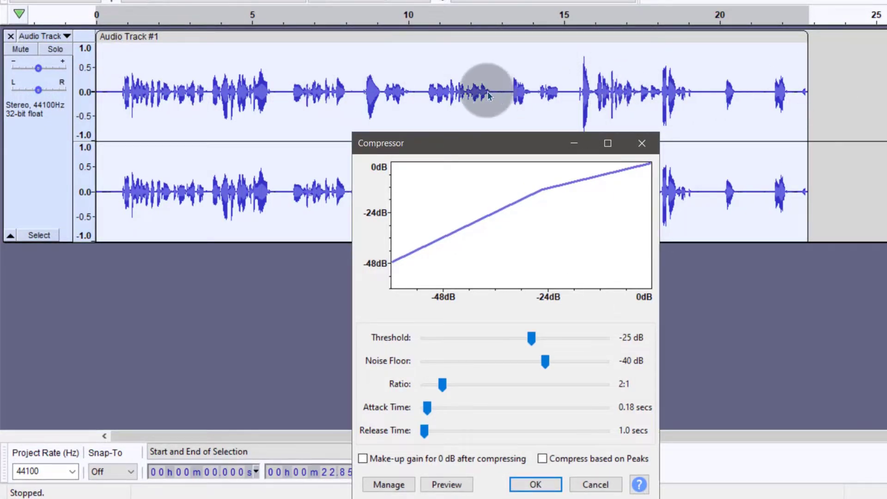
left_click(536, 484)
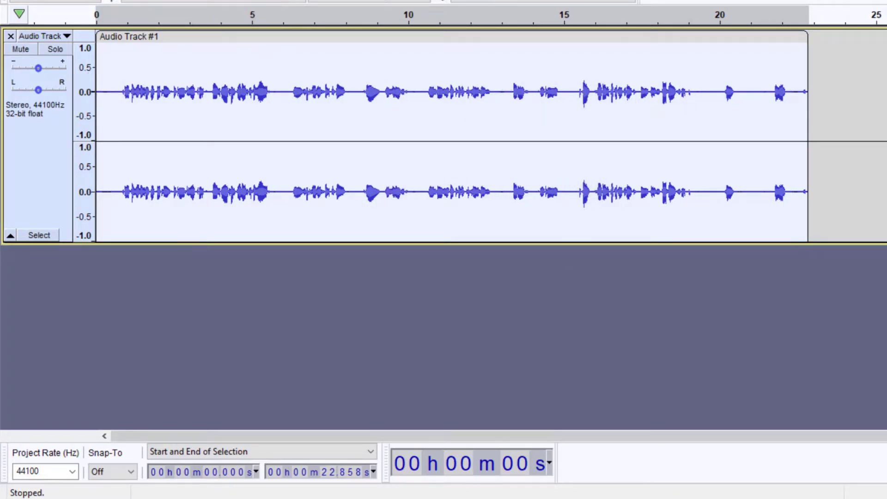
Normalize the whole track to a peak amplitude of 0.0 dB with DC offset removed
left_click(279, 0)
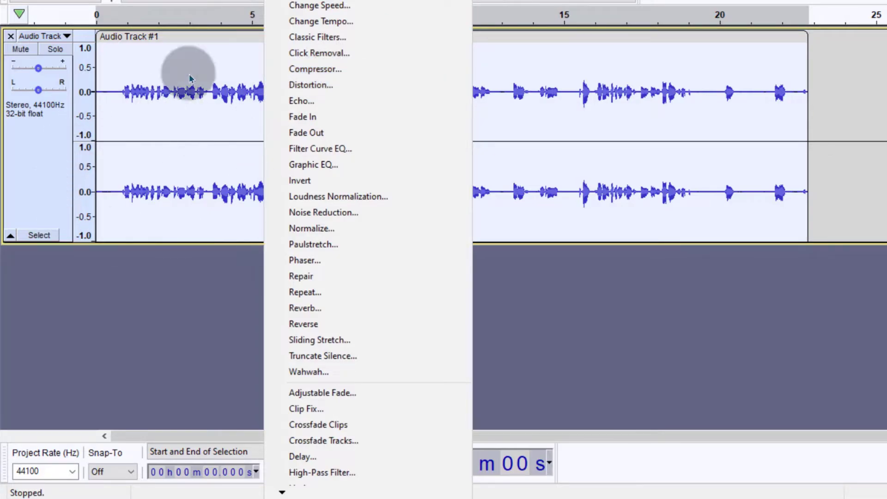
left_click(35, 123)
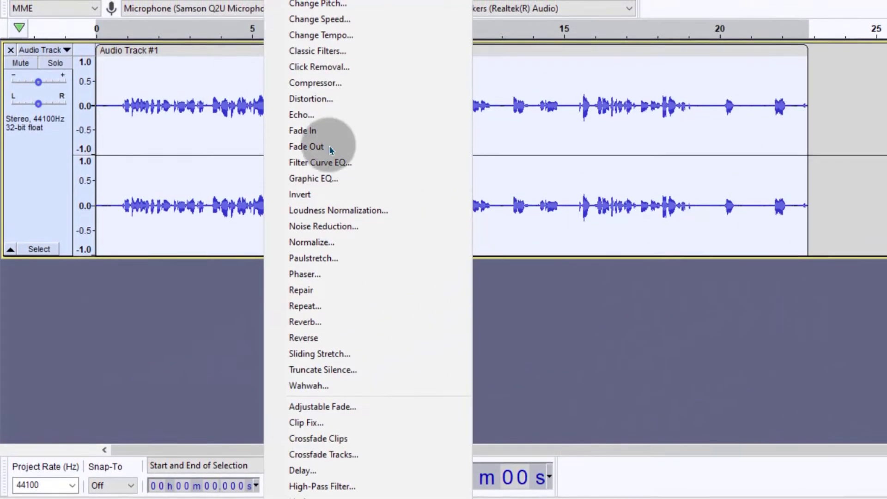
left_click(326, 241)
left_click(538, 198)
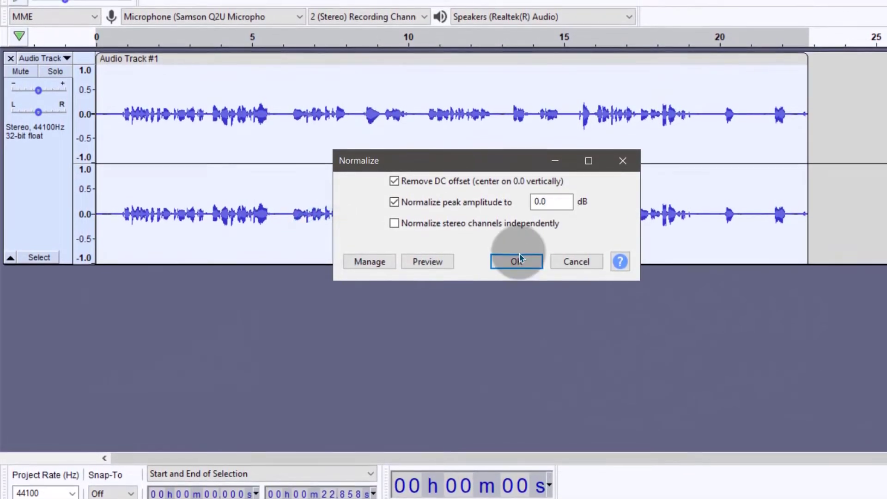
left_click(516, 257)
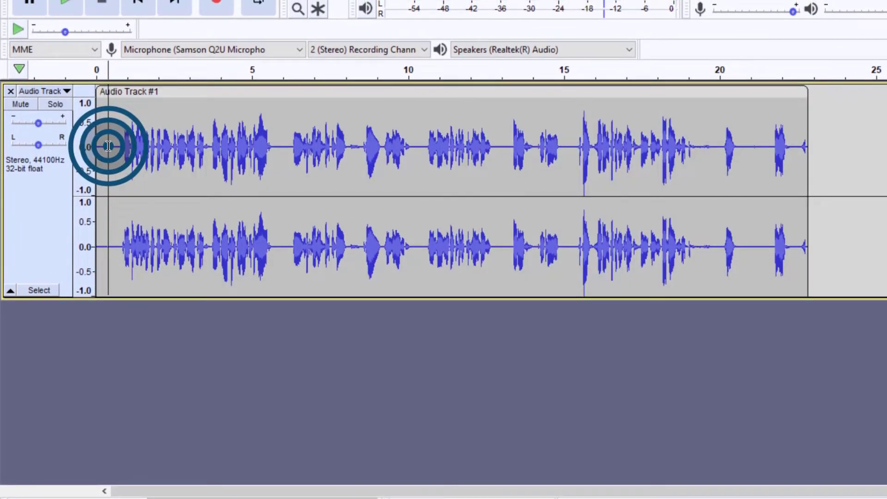
Compare levels across the waveform by selecting the passage from about 0.7 to 6.3 seconds and the peak near 15.6 seconds, ending with the whole track selected
left_click_drag(108, 142, 793, 189)
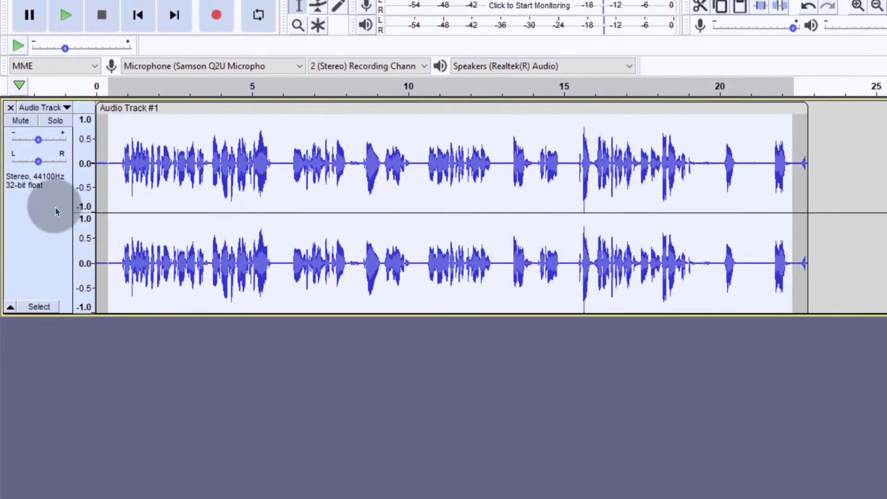
left_click(51, 236)
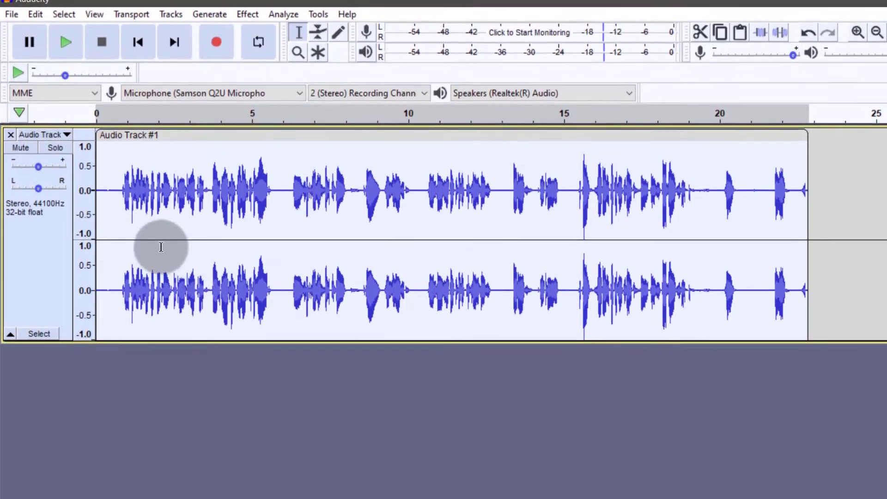
left_click(41, 276)
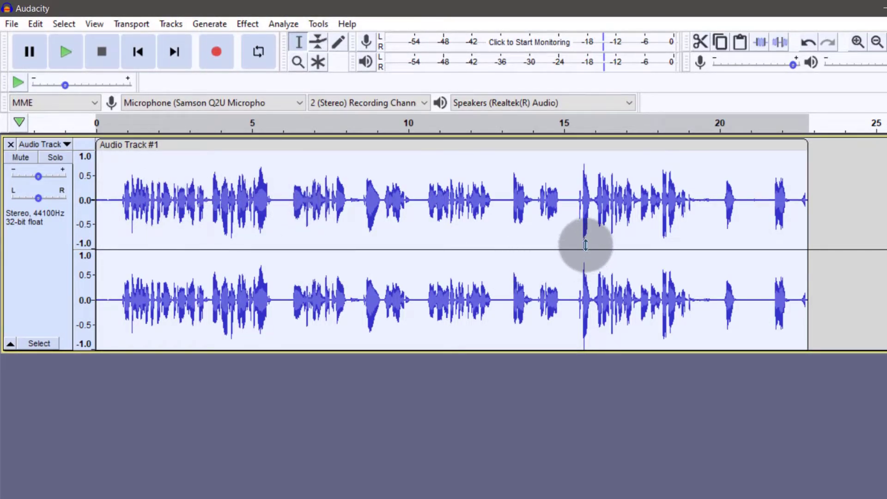
left_click_drag(118, 195, 294, 189)
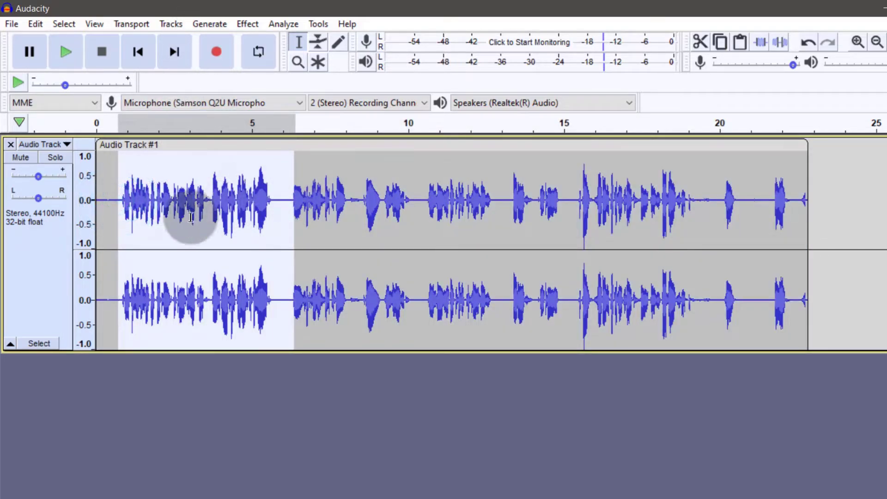
left_click(53, 264)
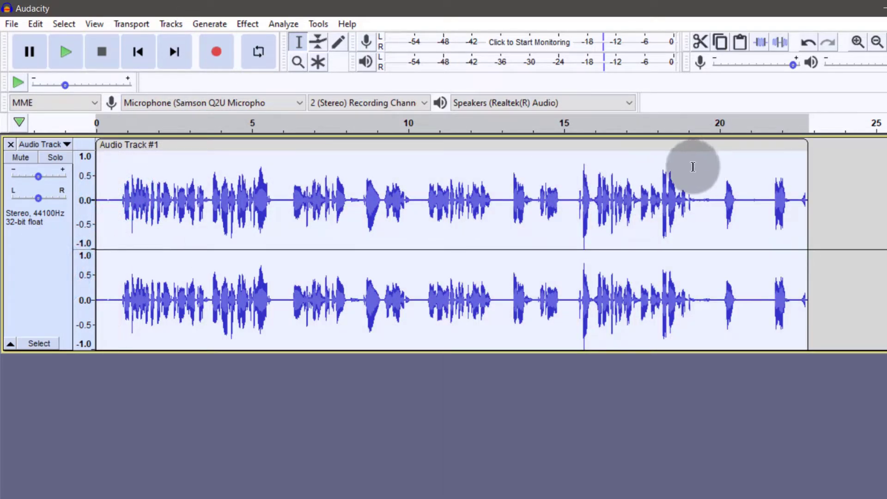
left_click_drag(576, 190, 593, 189)
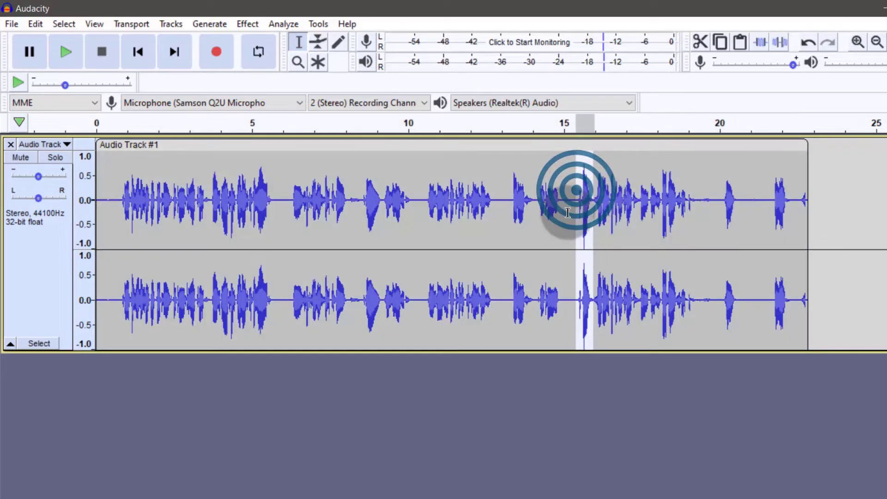
left_click(22, 275)
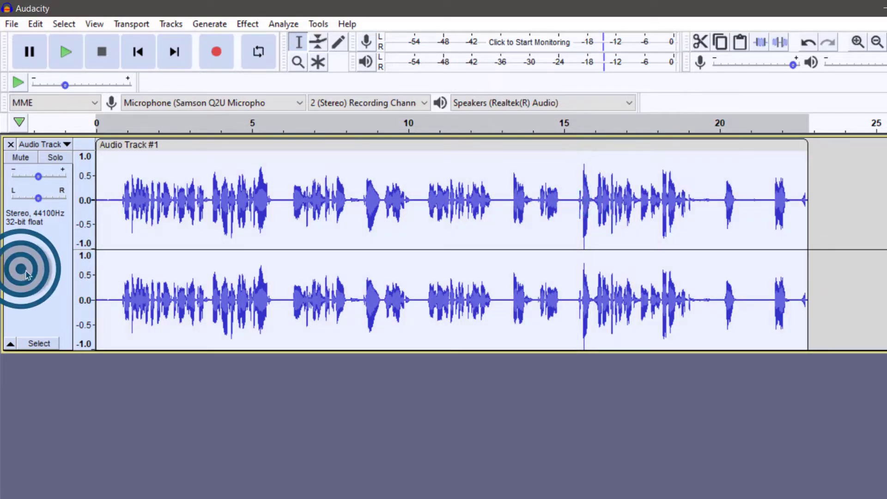
Undo the last normalization and compress the whole track again with the threshold set to -19 dB
left_click(40, 26)
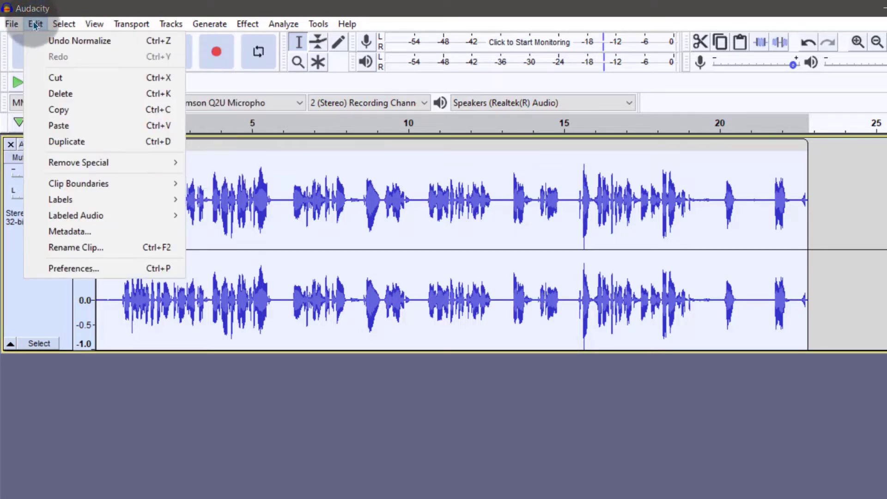
left_click(47, 43)
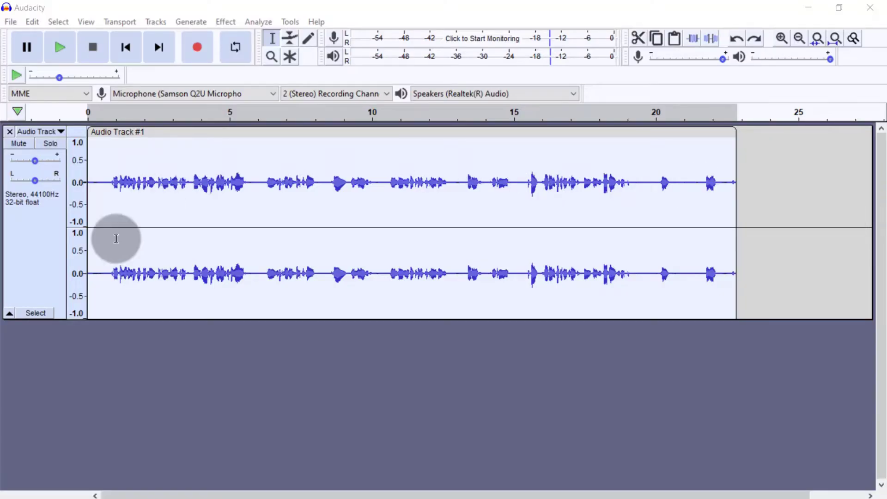
left_click(229, 23)
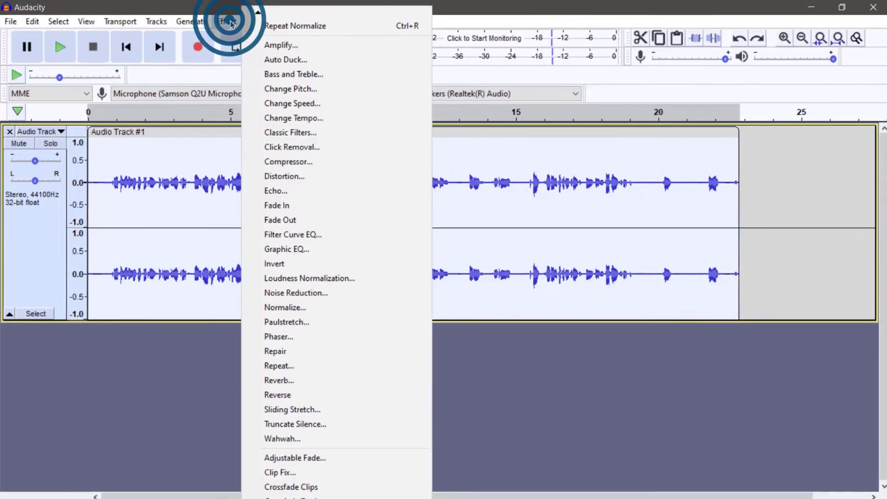
left_click(295, 163)
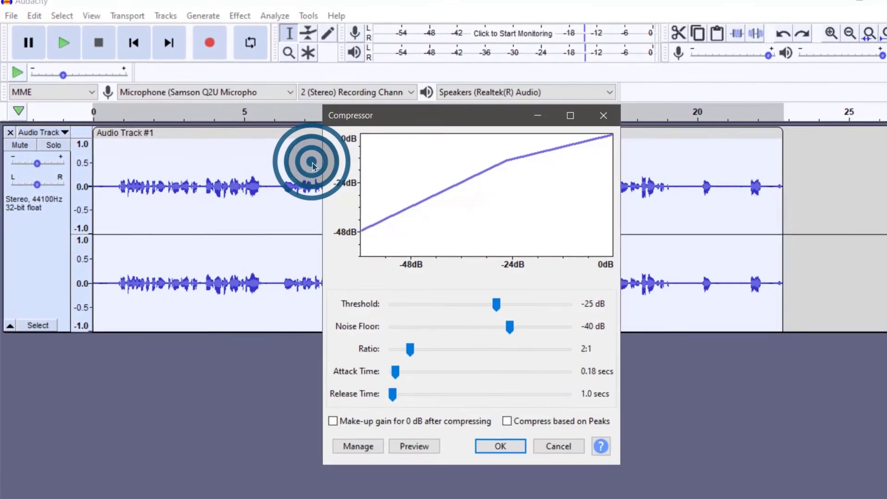
left_click(519, 311)
left_click_drag(529, 314, 552, 316)
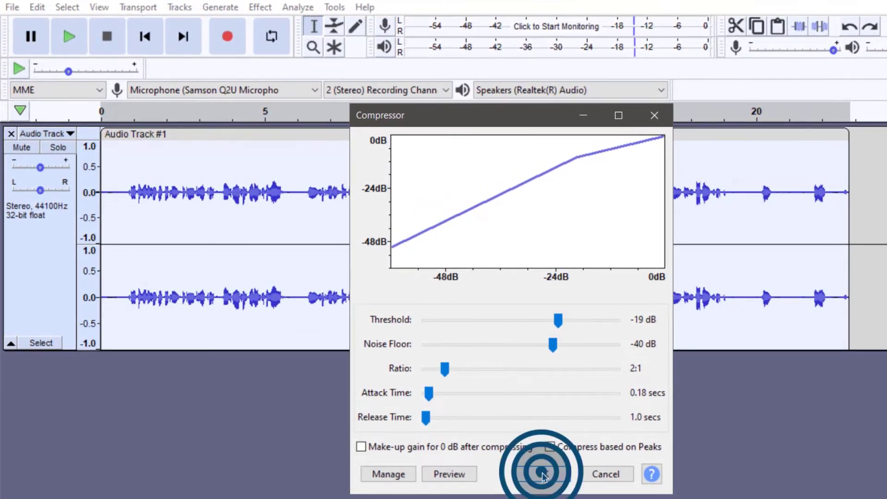
left_click(542, 474)
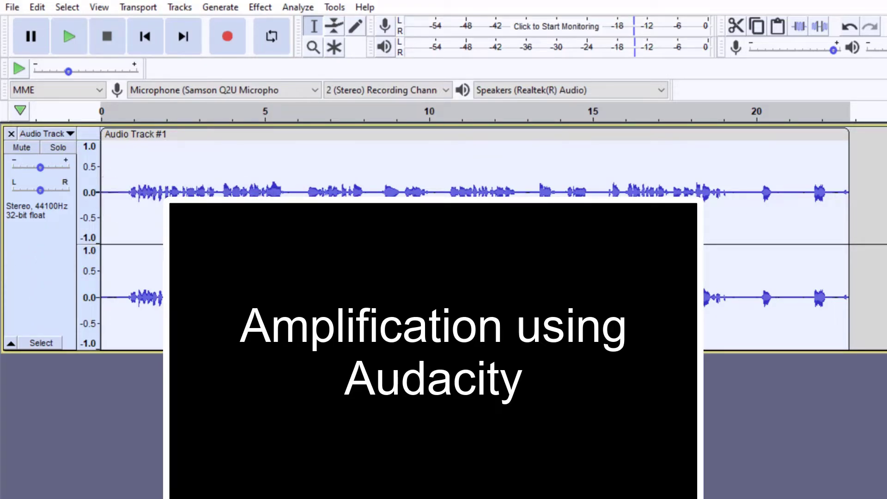
Try normalizing the whole track to a peak amplitude of 0.0 dB with DC offset removed, and undo the normalization
left_click(50, 268)
left_click(256, 7)
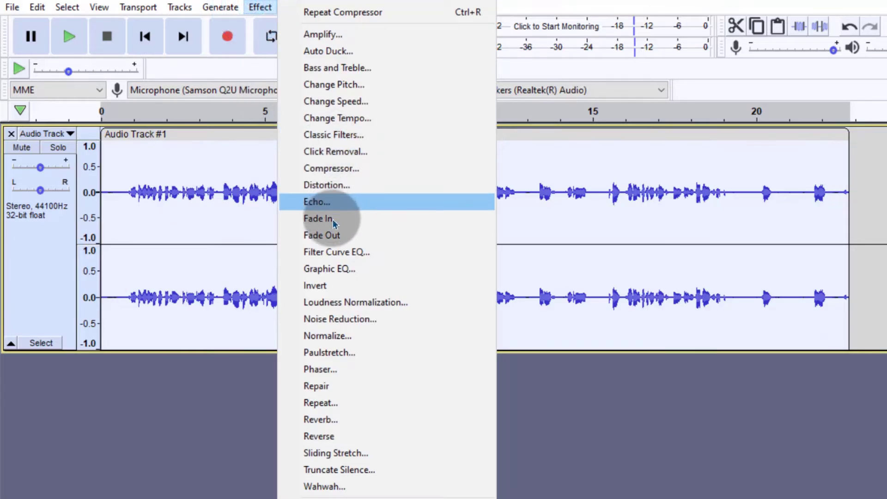
left_click(331, 337)
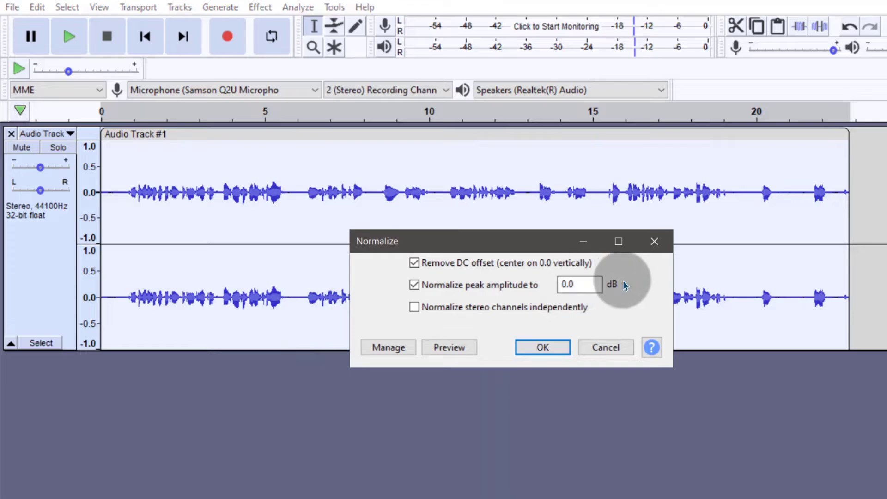
left_click(548, 350)
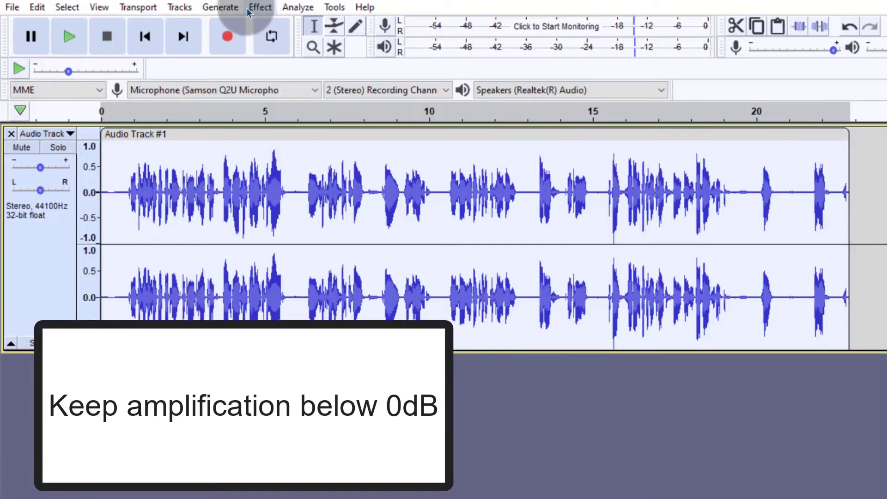
left_click(37, 7)
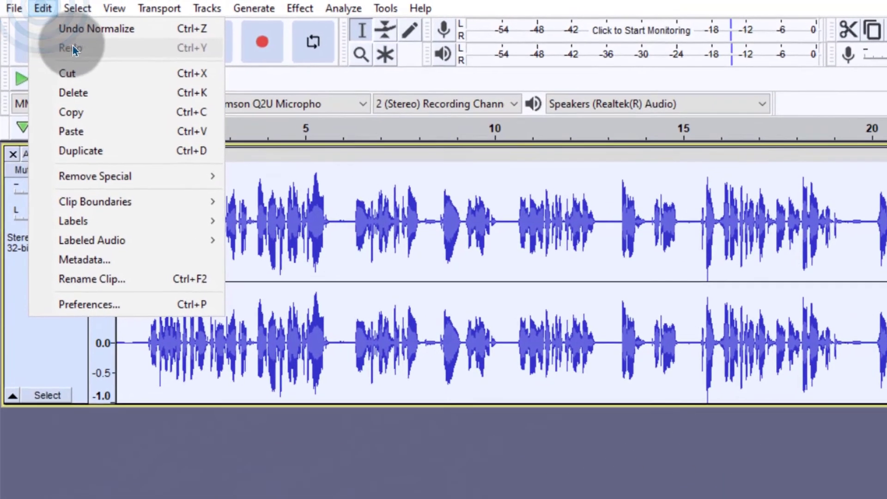
left_click(86, 26)
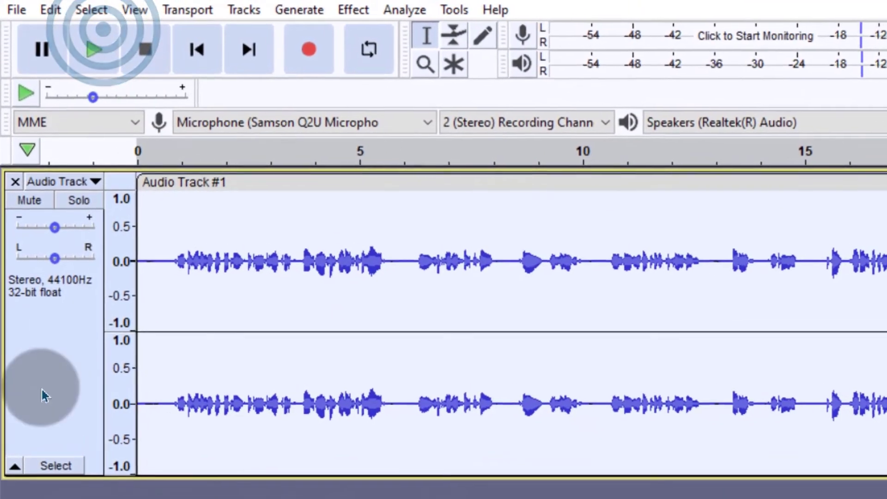
Set up Amplify on the whole track with a new peak amplitude of 1.0 dB and clipping allowed
left_click(40, 377)
left_click(342, 9)
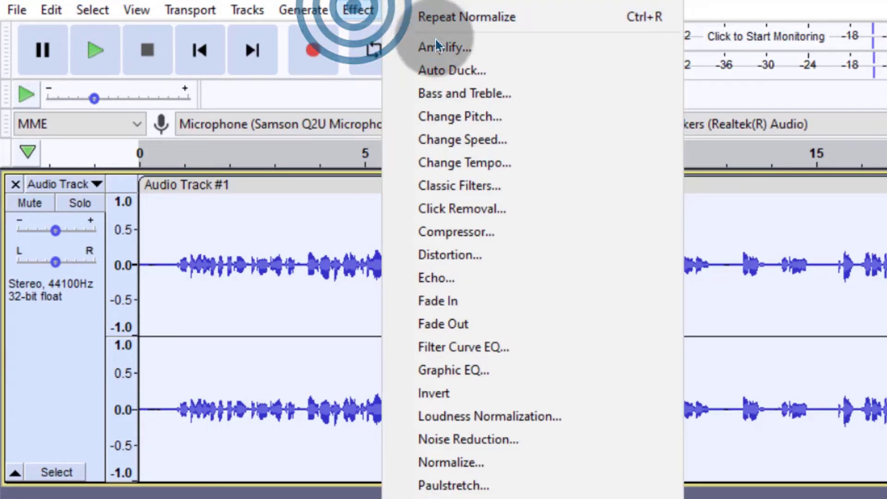
left_click(443, 49)
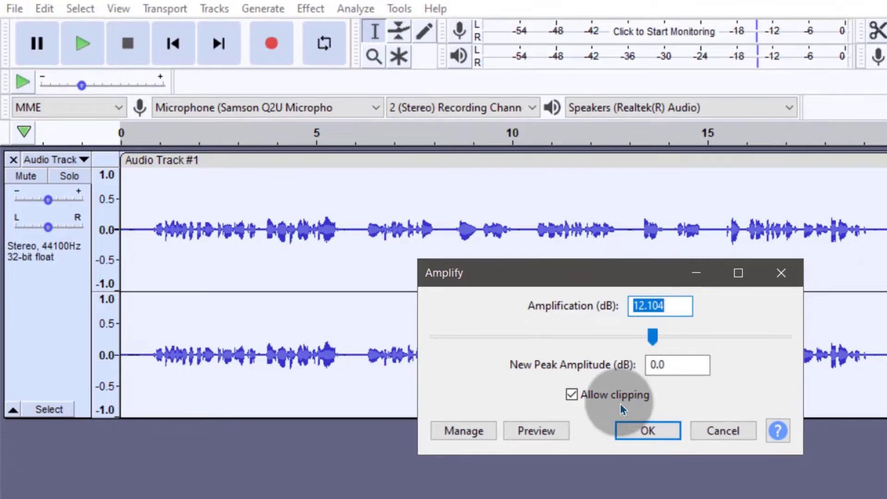
left_click(572, 395)
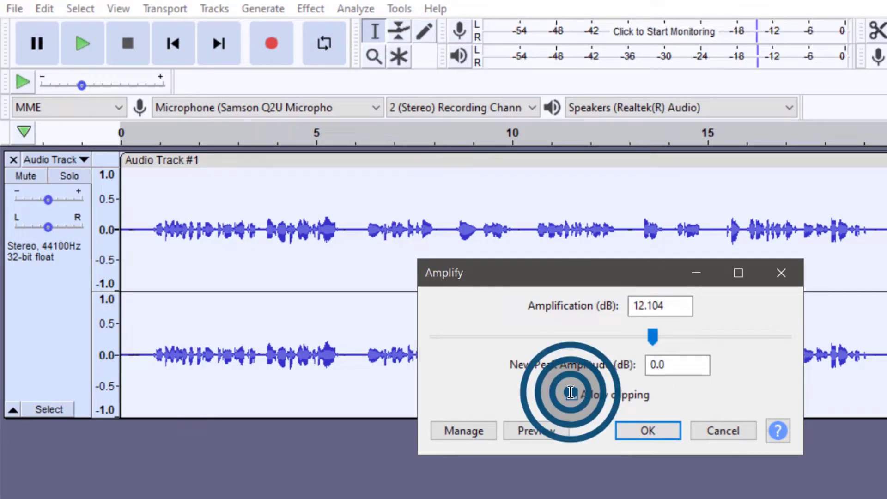
left_click(572, 394)
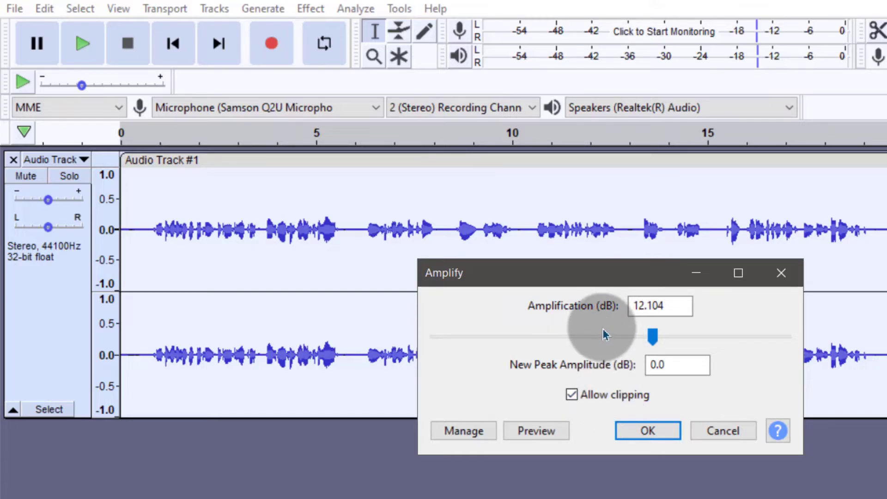
left_click(572, 394)
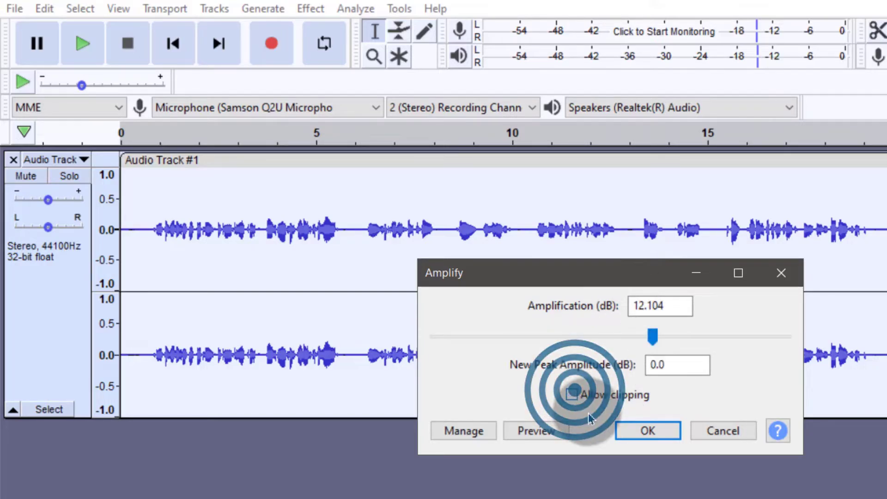
double_click(677, 362)
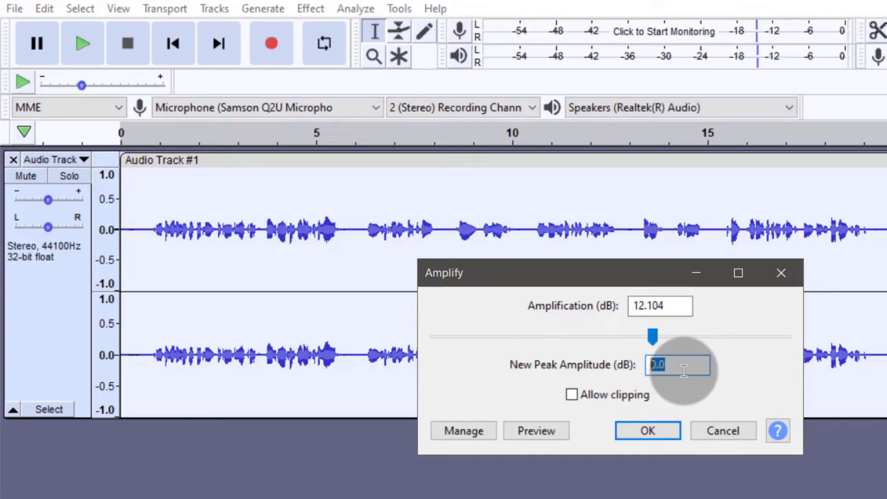
type("1")
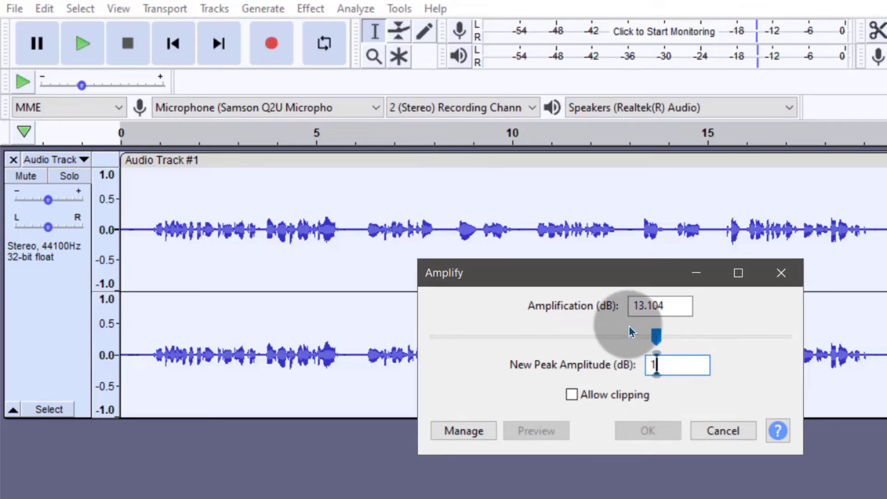
left_click(738, 359)
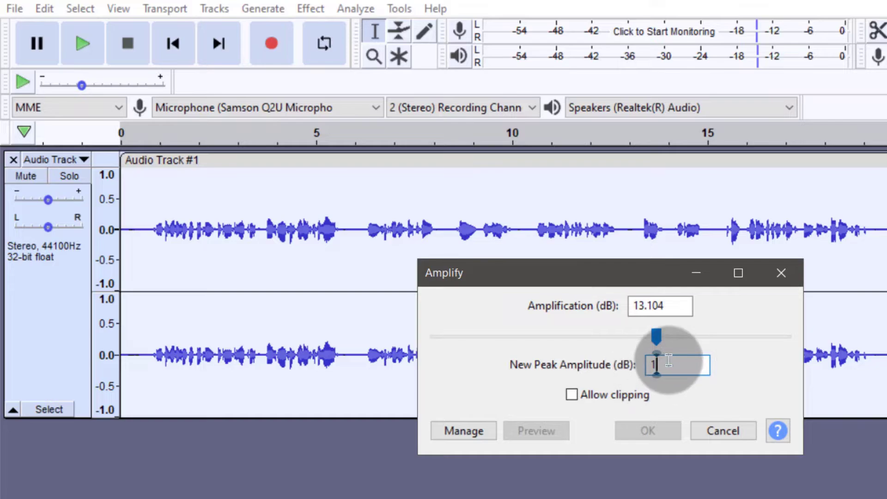
left_click(572, 395)
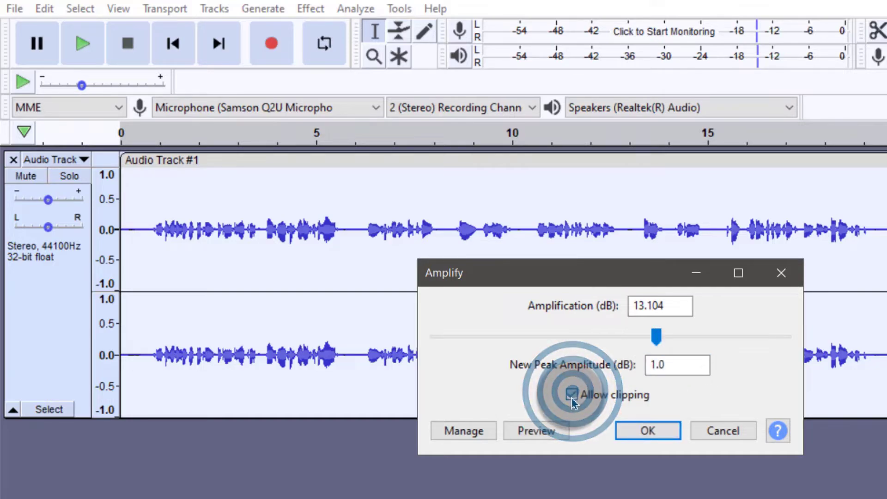
Preview the amplification and apply it to the whole track
left_click(536, 430)
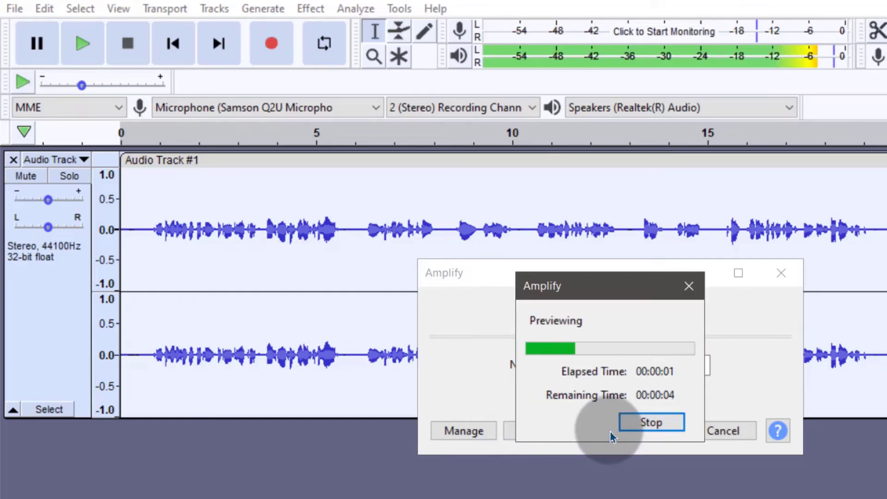
left_click(644, 420)
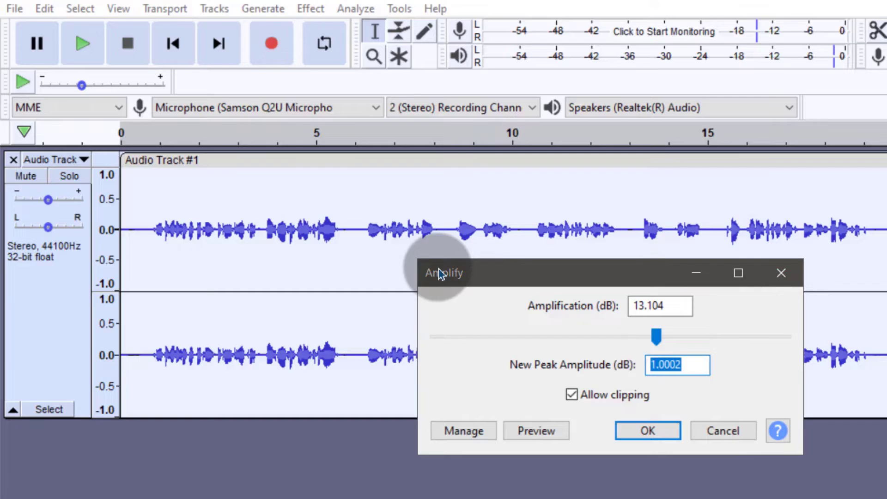
left_click(686, 369)
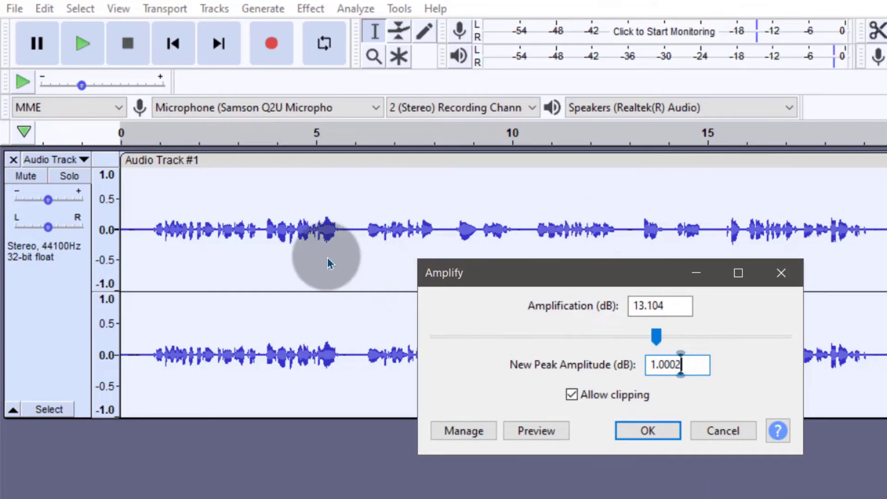
left_click(646, 429)
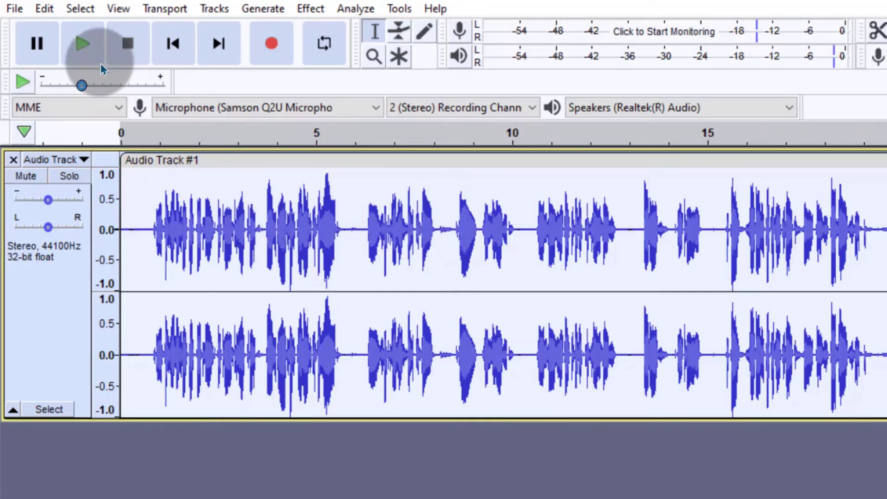
Undo the last amplification and amplify the whole track again to a new peak amplitude of 1.5 dB with clipping allowed
left_click(44, 9)
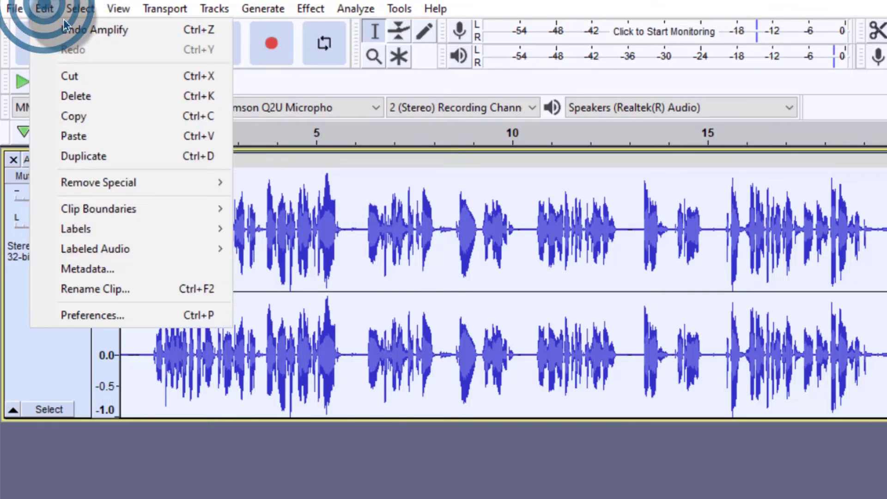
left_click(74, 29)
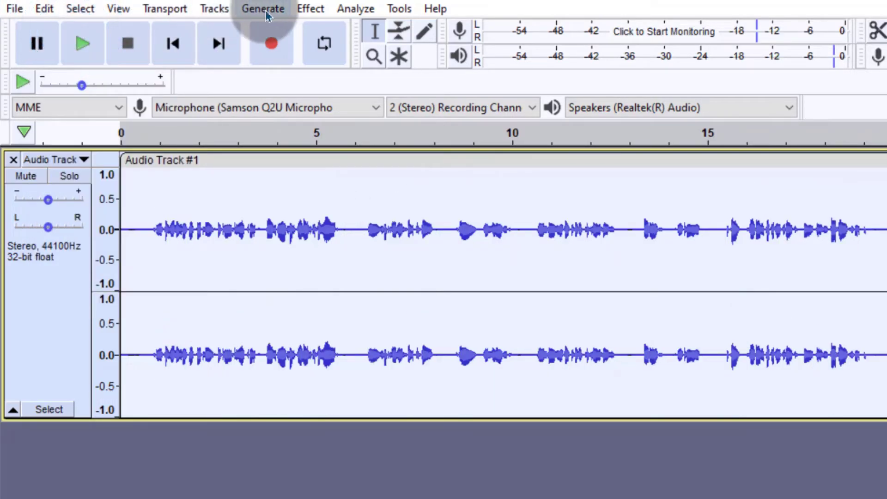
left_click(306, 10)
left_click(391, 40)
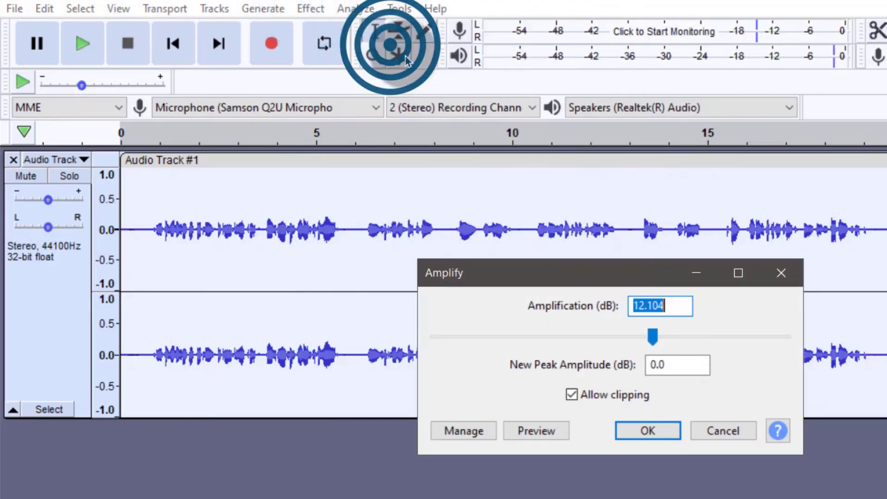
left_click_drag(676, 365, 639, 365)
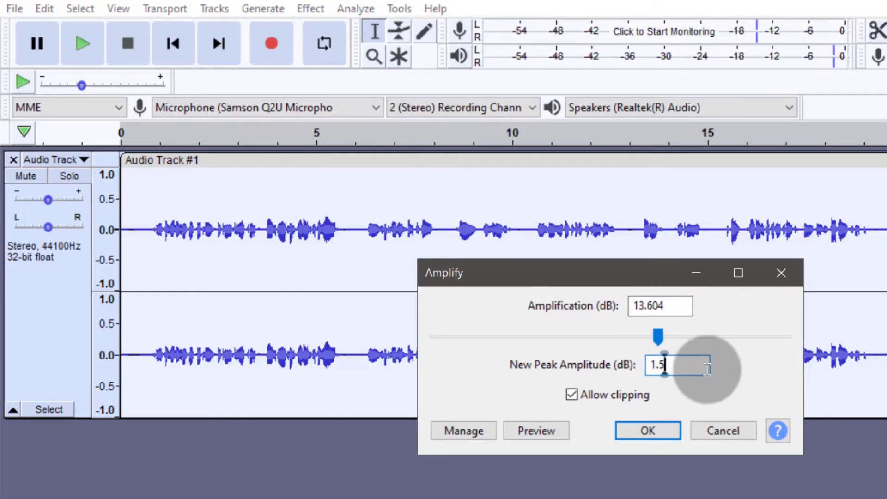
left_click(729, 362)
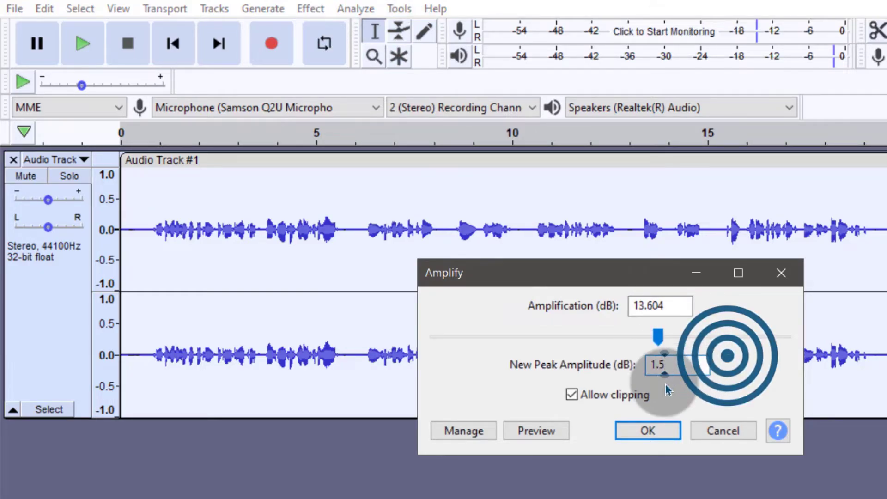
left_click(644, 429)
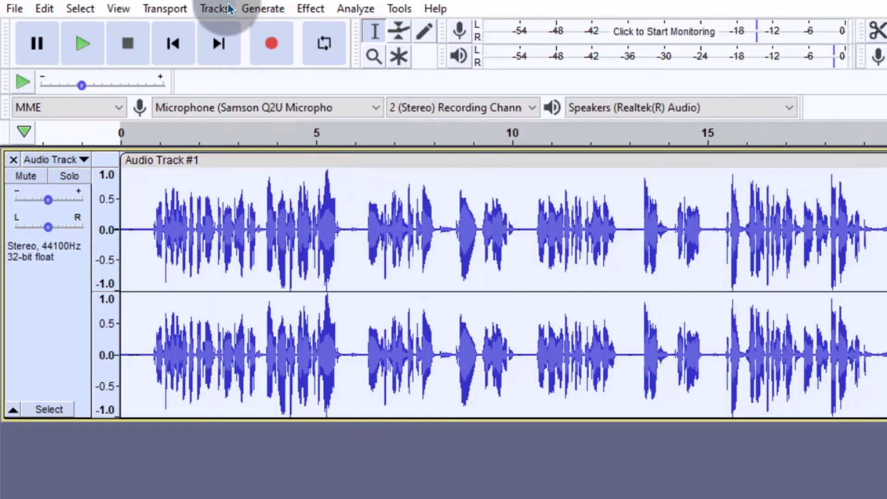
Undo the last amplification and amplify the whole track again to a new peak amplitude of 4 dB with clipping allowed
key("ctrl+z")
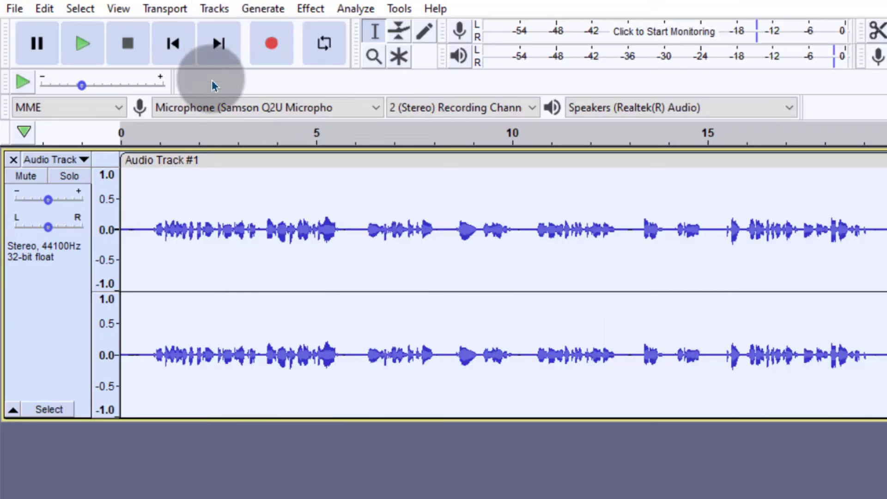
left_click(309, 9)
left_click(390, 44)
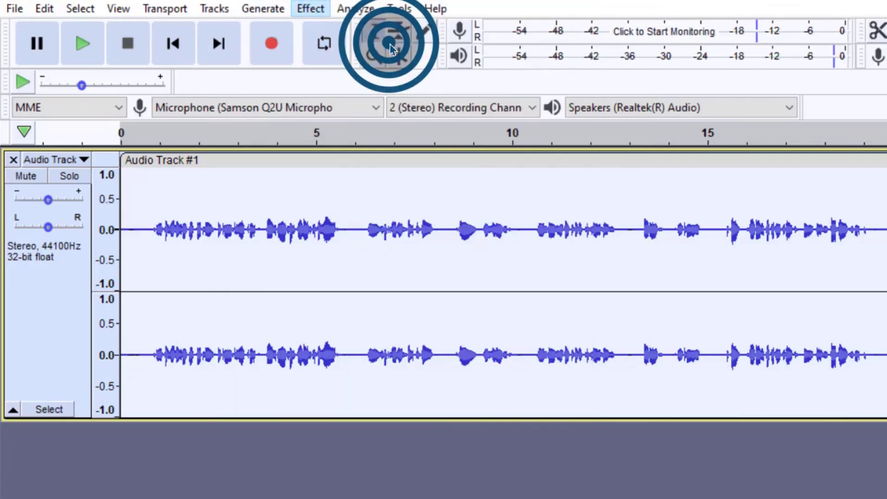
double_click(671, 363)
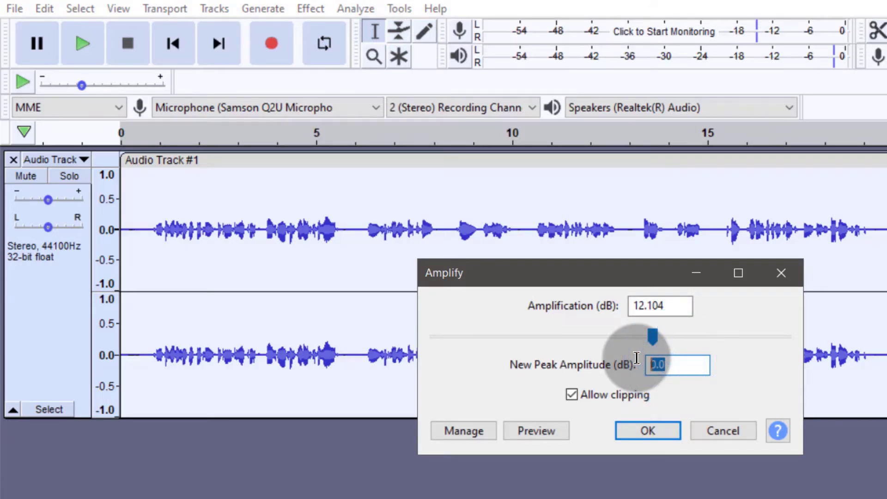
type("4")
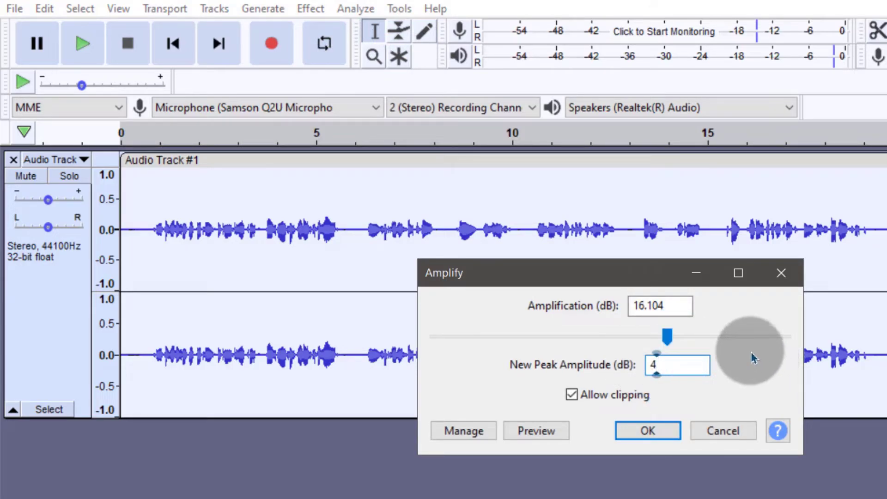
left_click(647, 431)
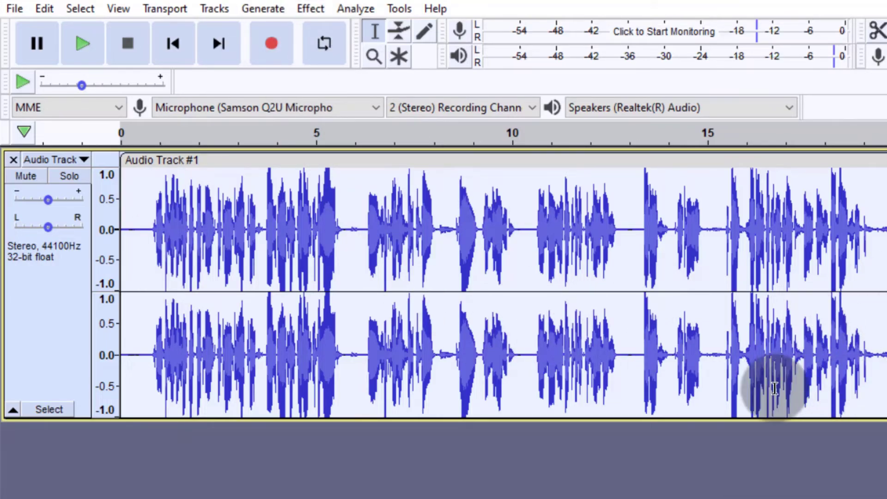
Select the peak near 15.6 seconds for inspection, then reselect the whole track and undo the last amplification
left_click(730, 409)
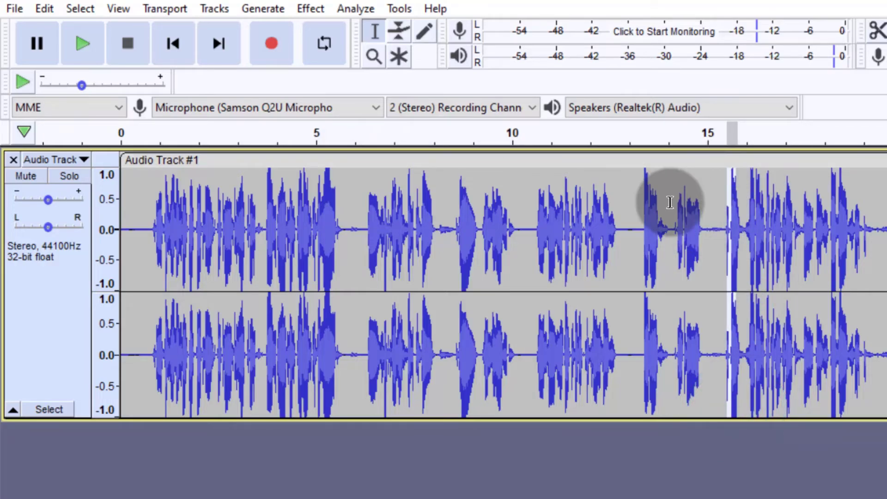
left_click(41, 334)
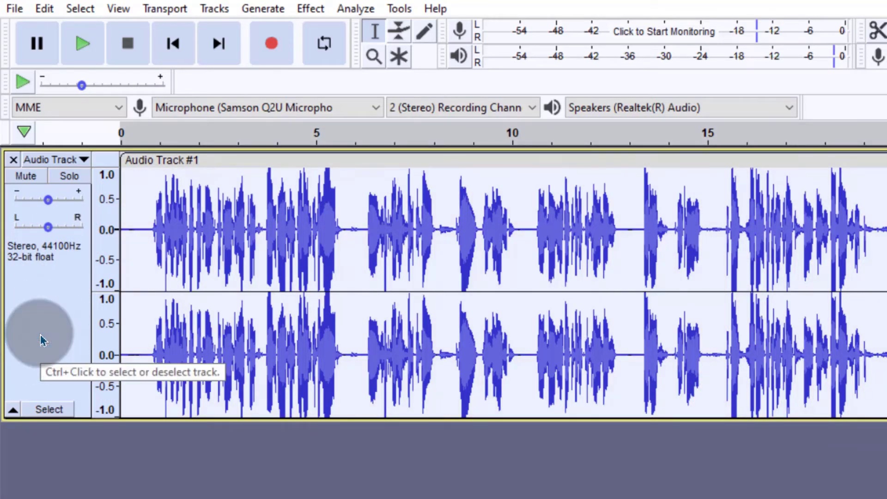
key("ctrl+z")
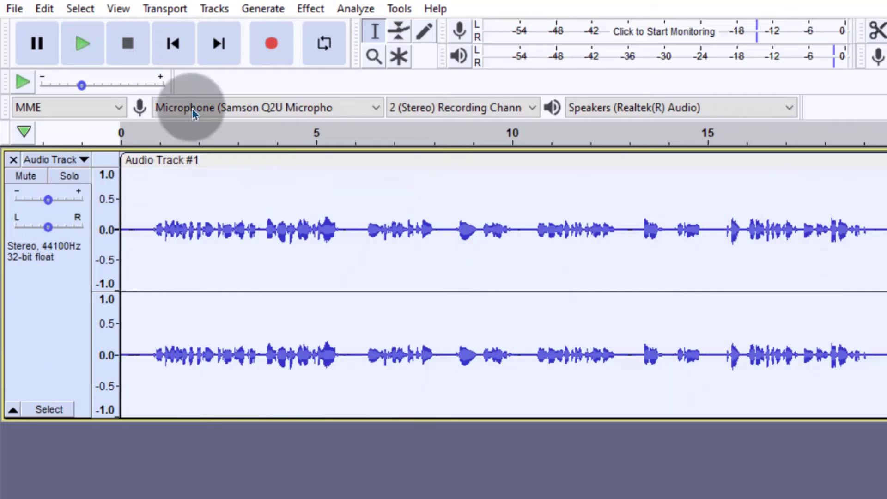
Amplify the whole track to a new peak amplitude of 10 dB with clipping allowed
left_click(315, 6)
left_click(385, 45)
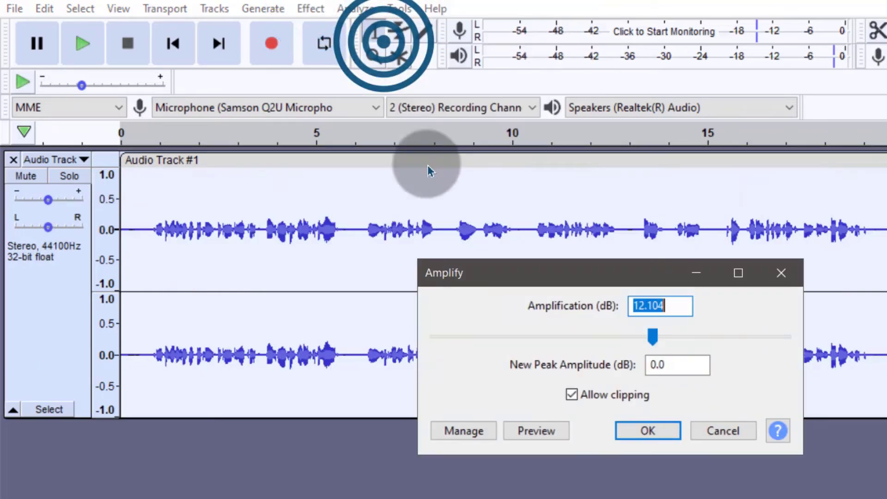
left_click_drag(675, 365, 639, 361)
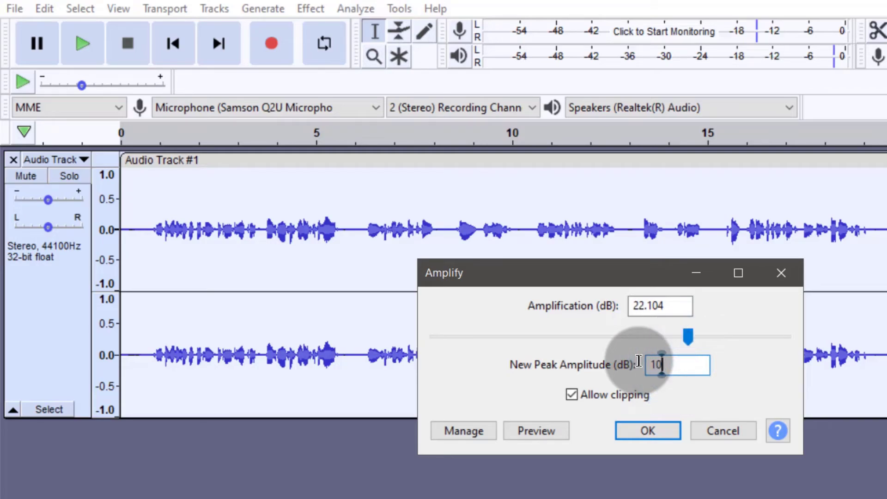
double_click(672, 369)
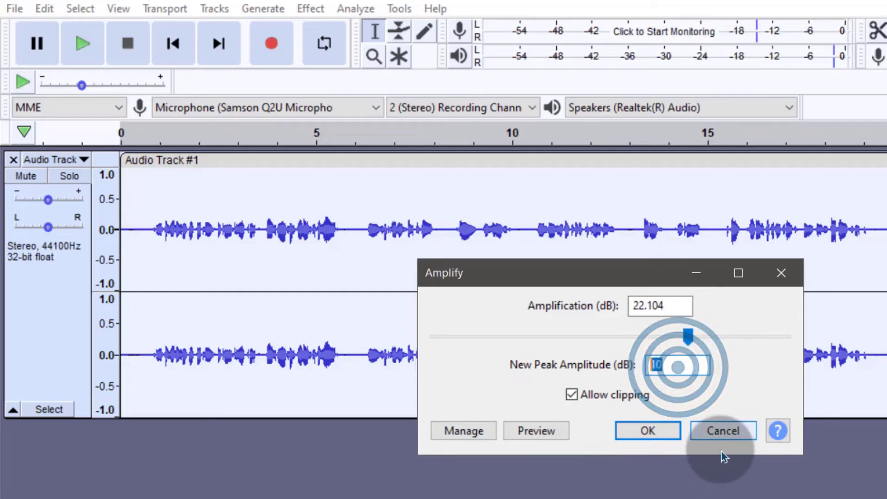
left_click(651, 432)
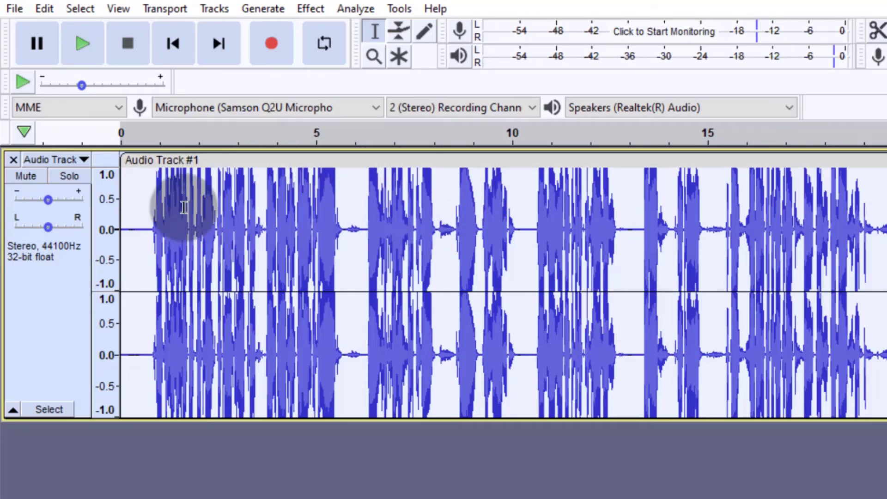
Play the start of the heavily amplified track, stop playback, and undo the last amplification
left_click(84, 44)
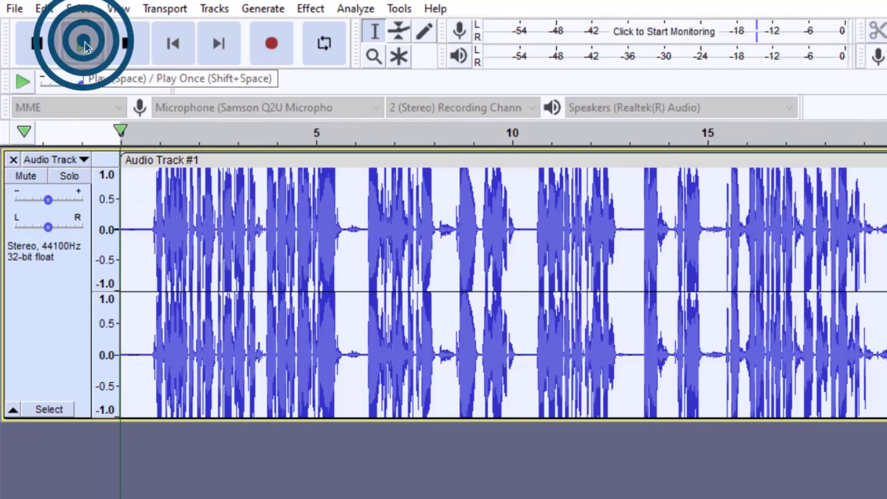
left_click(129, 44)
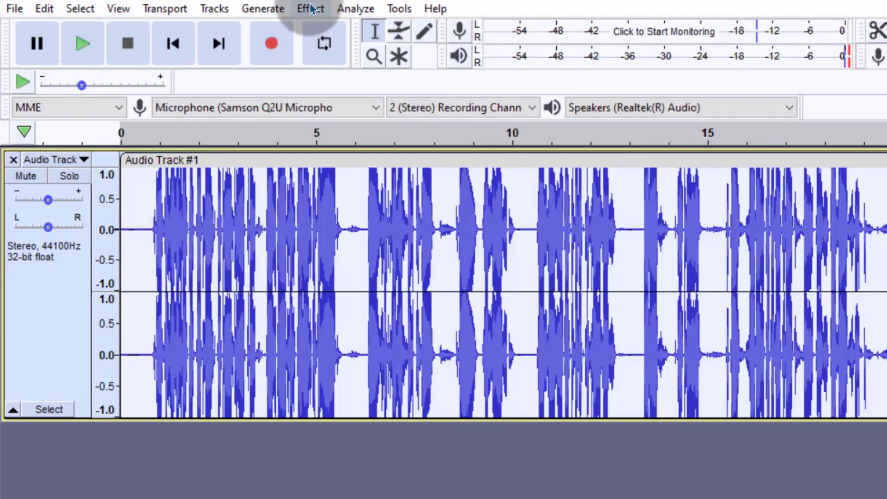
left_click(44, 6)
left_click(69, 28)
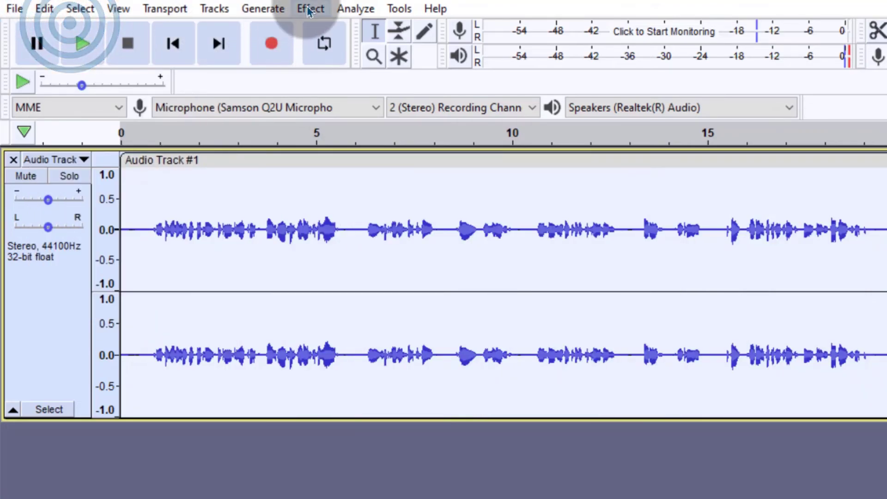
Amplify the whole track to a new peak amplitude of 1.5 dB with clipping allowed
left_click(307, 9)
left_click(398, 40)
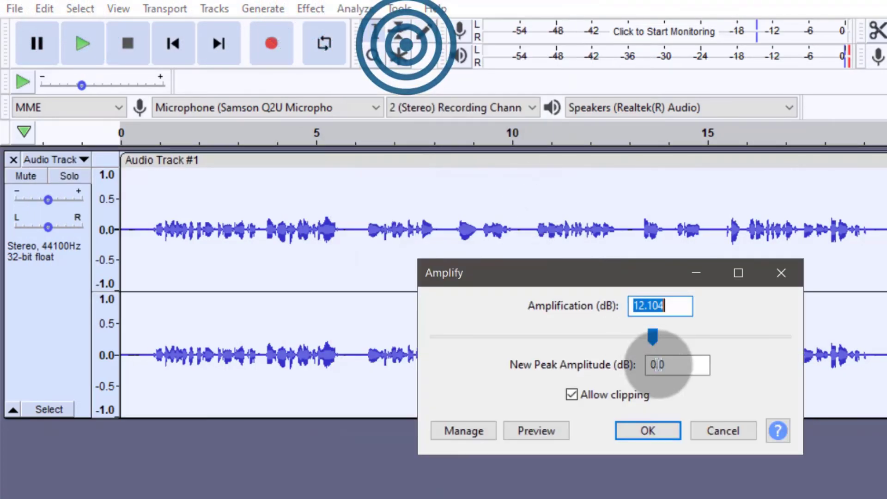
double_click(683, 366)
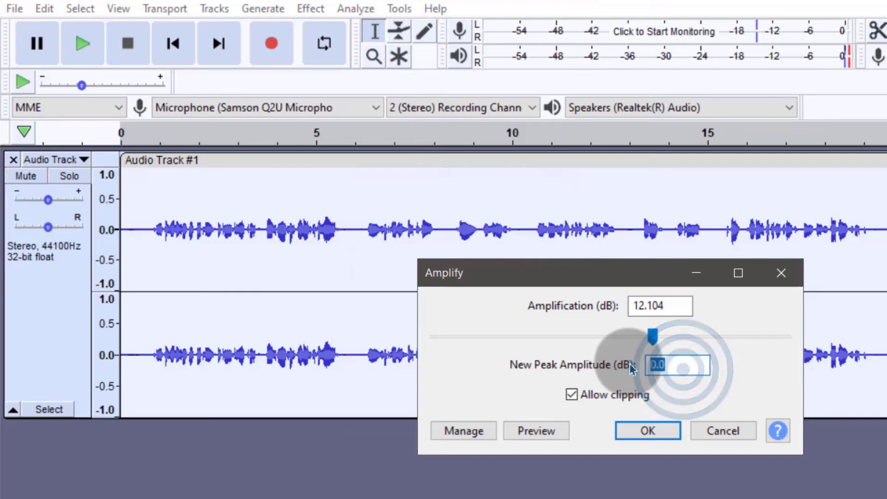
type("1.5")
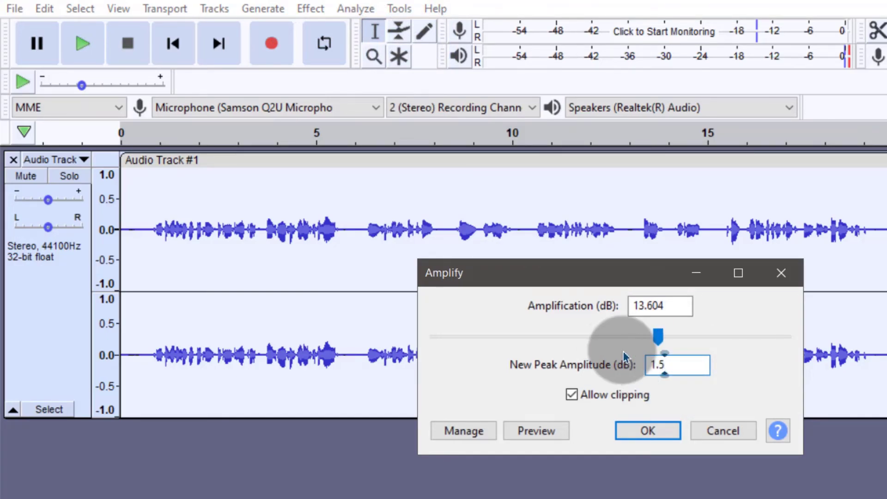
left_click(675, 434)
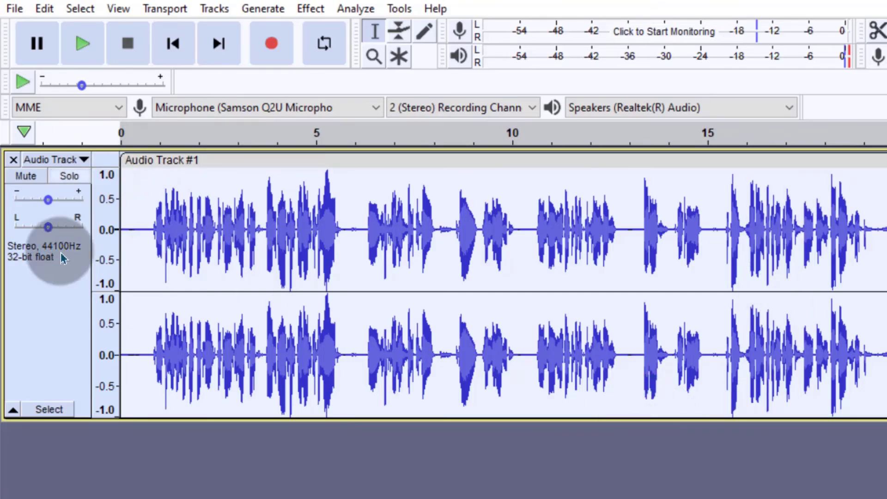
Play back the opening seconds of the amplified track, stop playback, and select the whole track
left_click(79, 42)
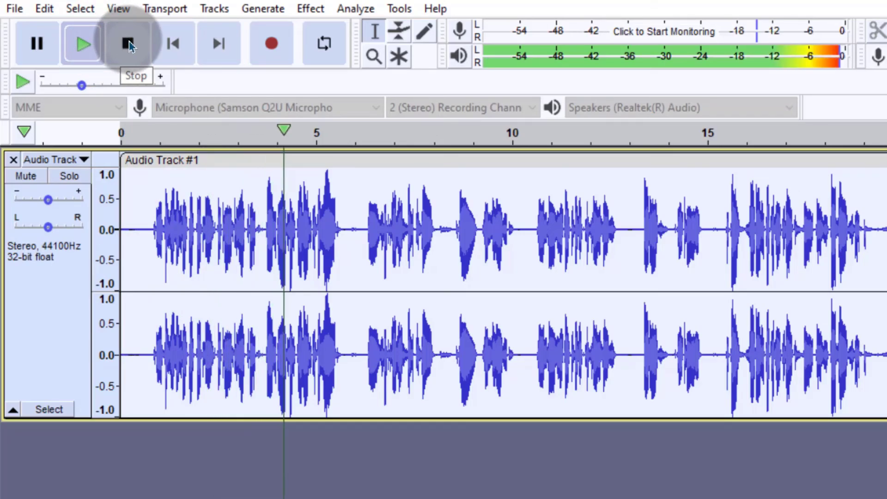
left_click(128, 44)
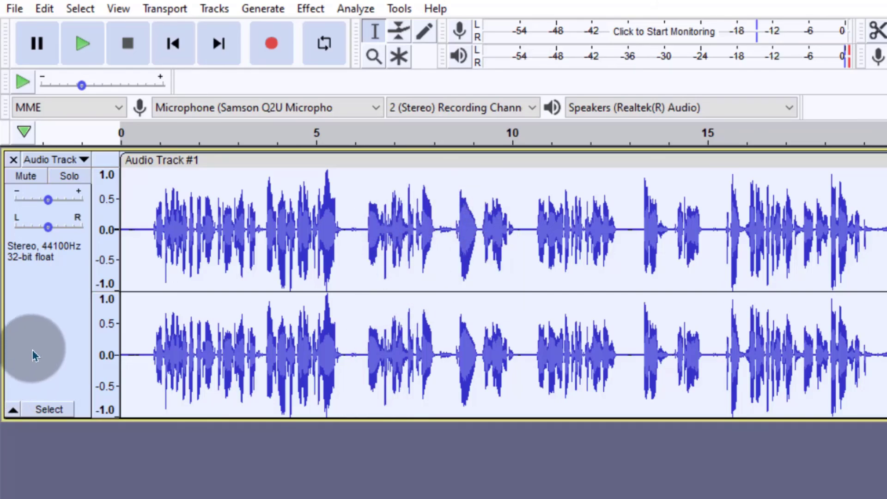
left_click(45, 321)
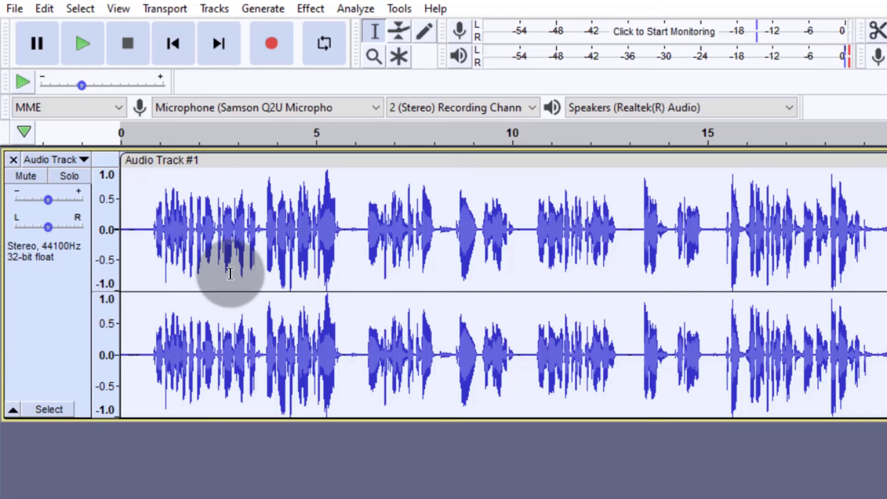